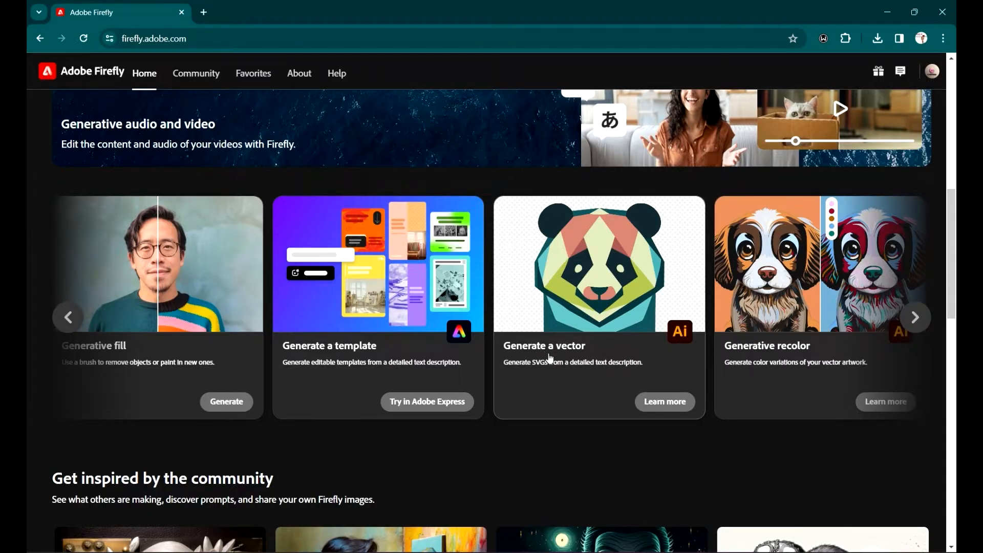
Step: Browse the Adobe Firefly generative feature cards, including vector generation and Generative recolor
click(916, 318)
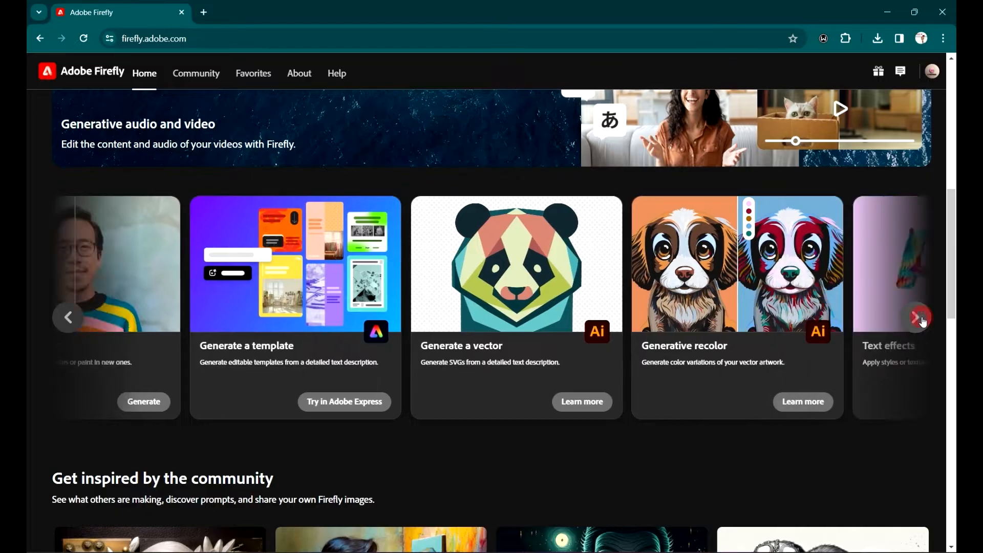
click(67, 320)
scroll(337, 180, up, 9)
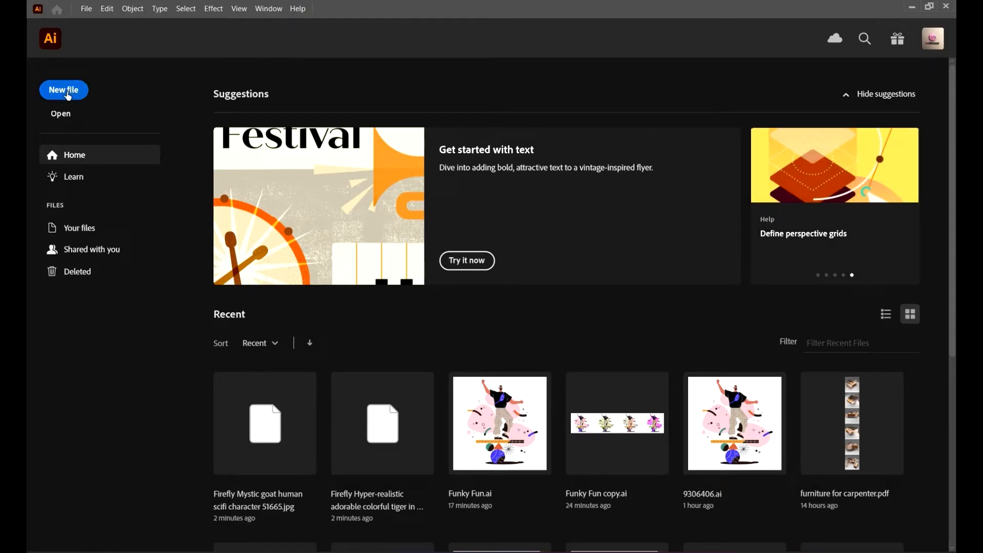
Step: Switch to Illustrator and create a new portrait document from the A4 print preset in points with CMYK color
click(68, 96)
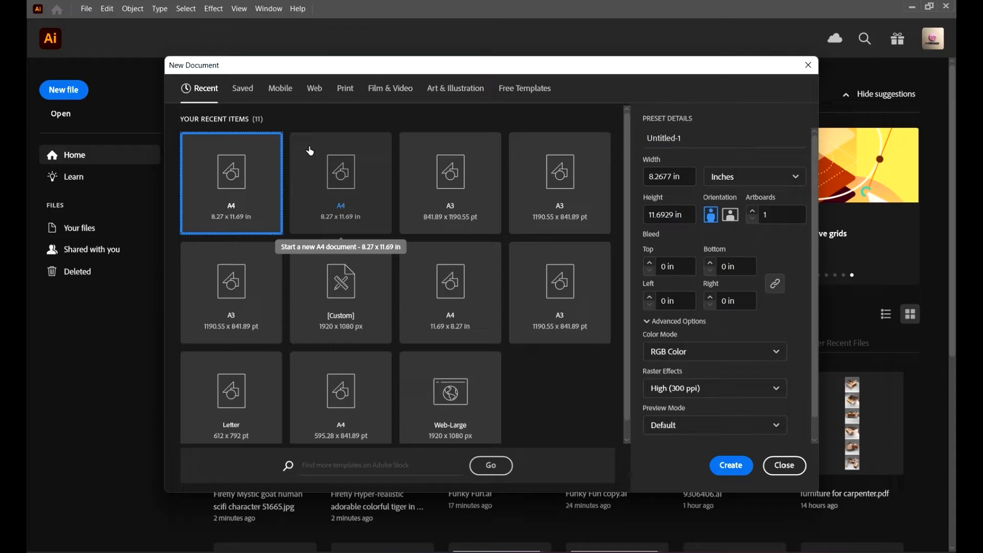
click(346, 89)
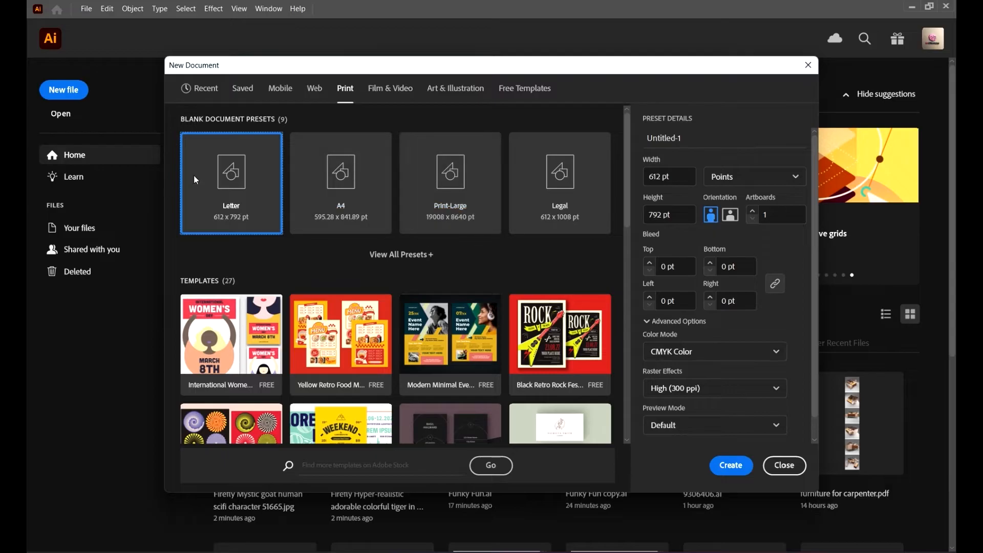
click(323, 172)
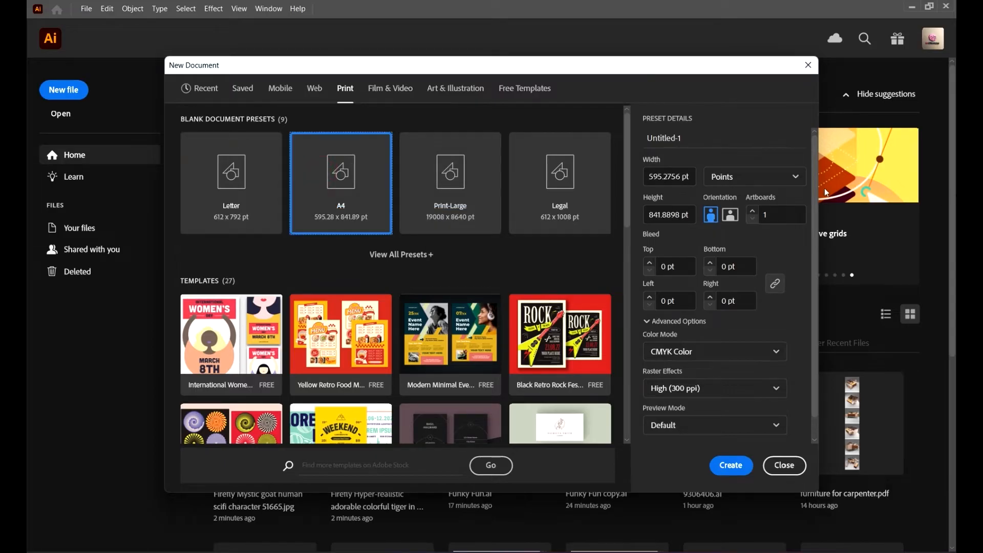
click(733, 466)
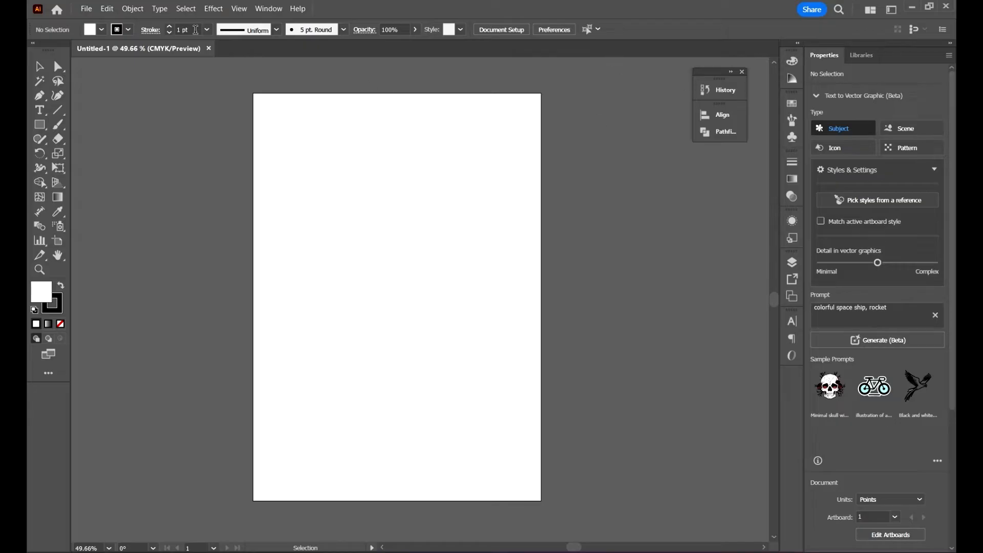
Step: Set the workspace to Essentials Classic
click(269, 9)
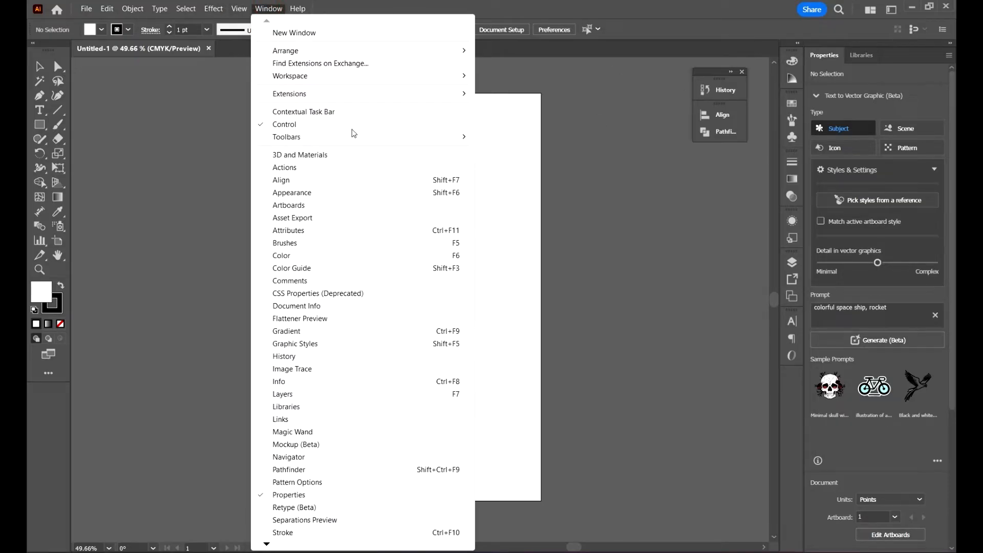
click(370, 79)
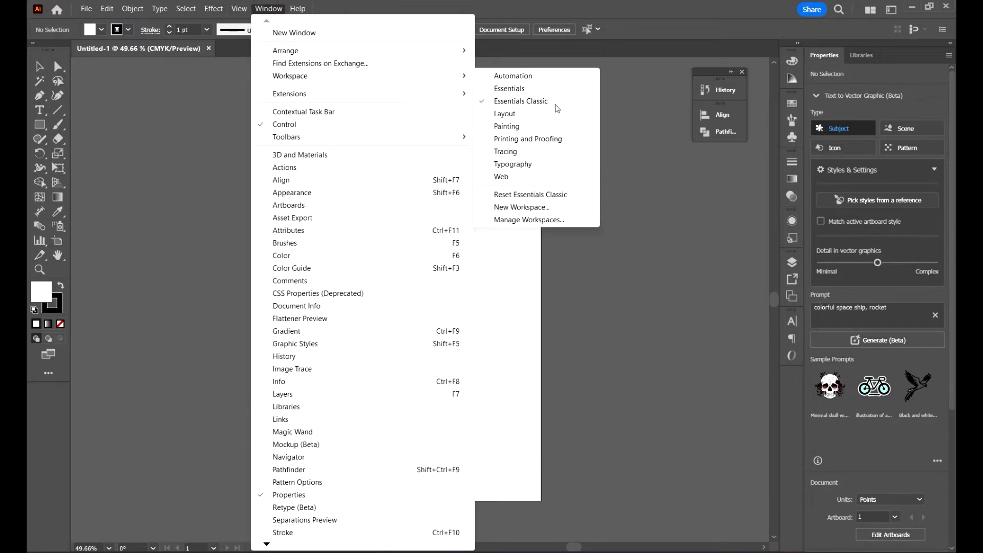
click(556, 102)
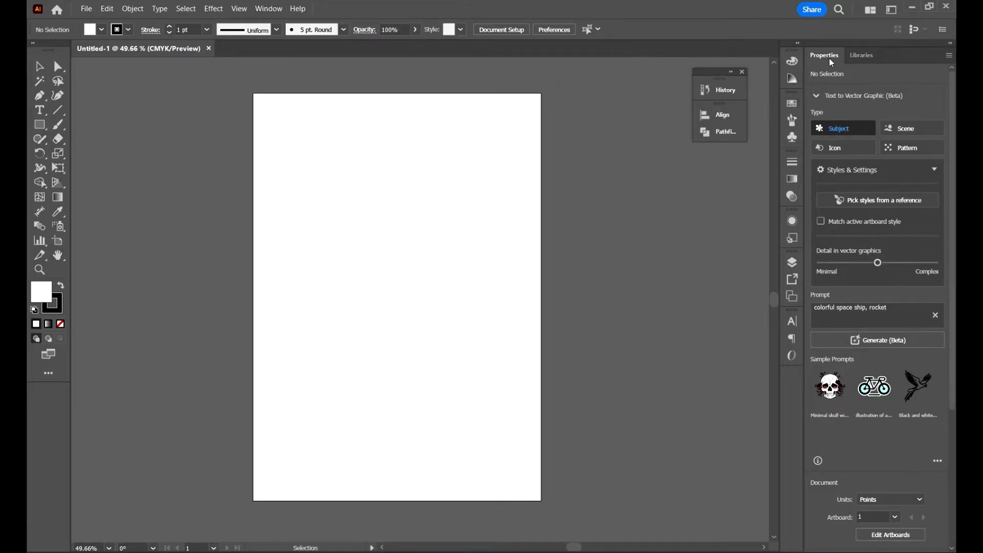
Step: Look over the available libraries and the Text to Vector Graphic (Beta) section of the document properties
click(864, 61)
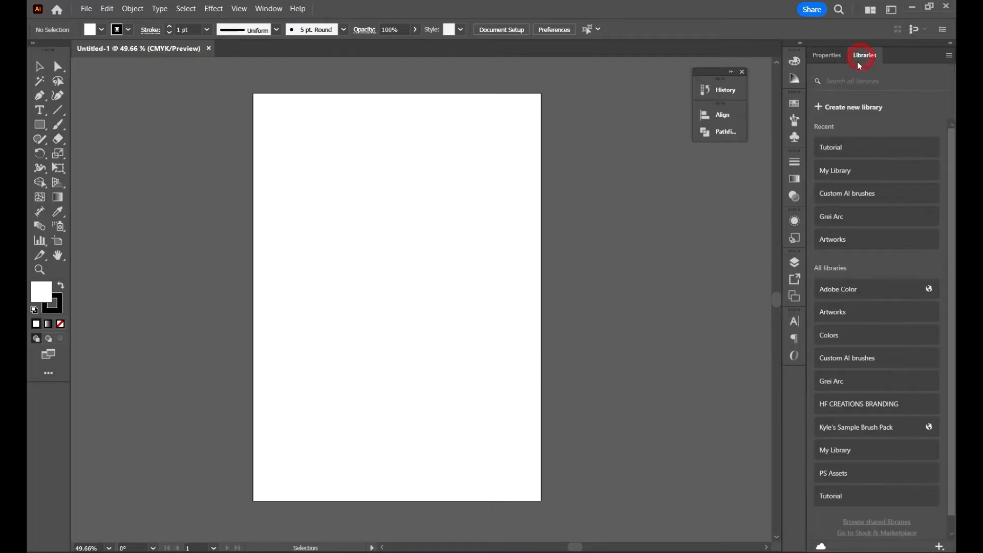
click(840, 58)
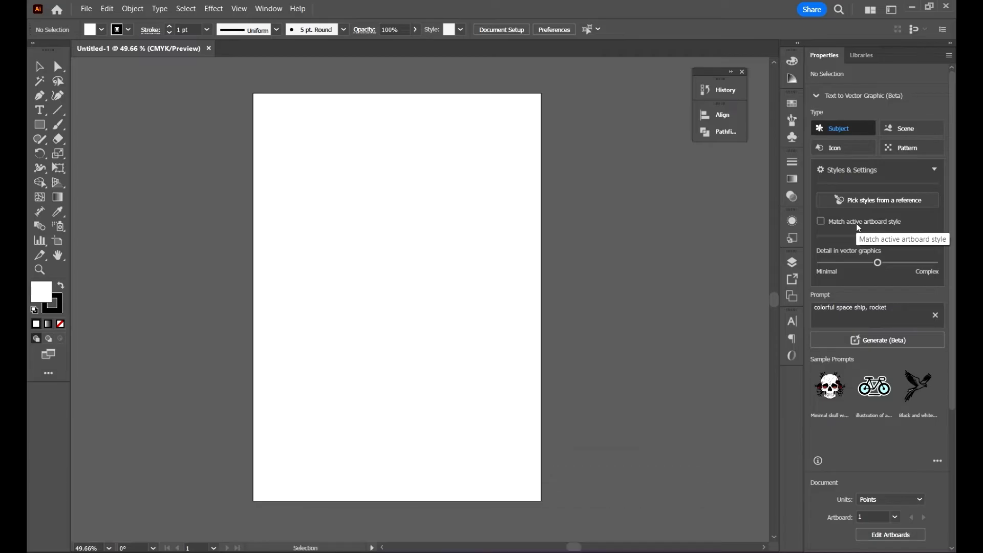
click(817, 96)
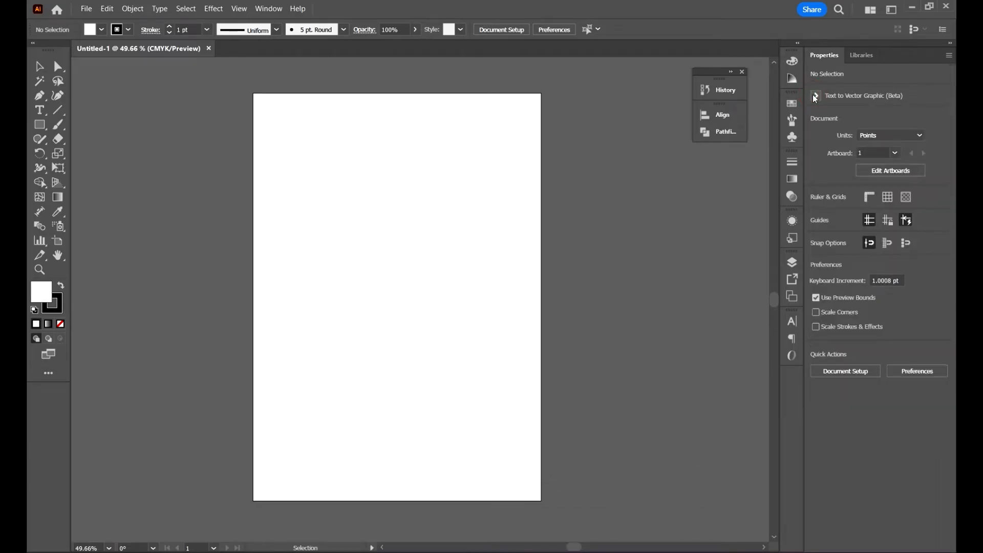
click(818, 97)
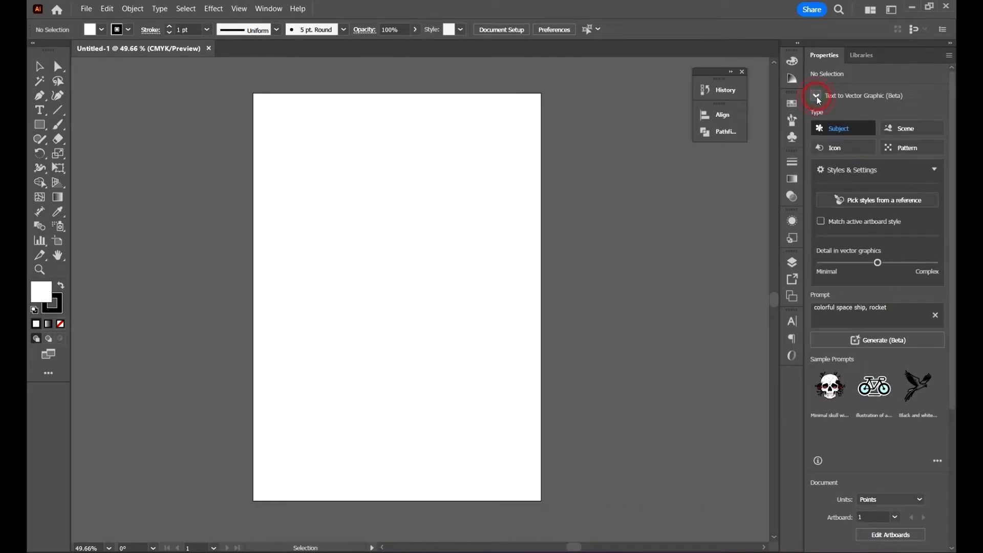
click(818, 97)
click(817, 97)
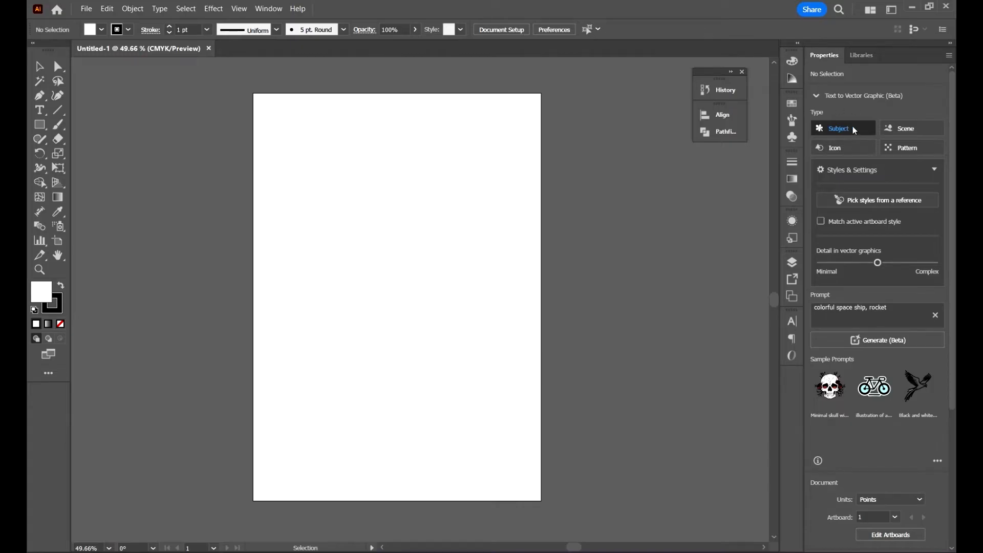
Step: Compare the Scene, Icon, Pattern and Subject generation types in the docked Text to Vector Graphic settings
click(889, 129)
click(842, 151)
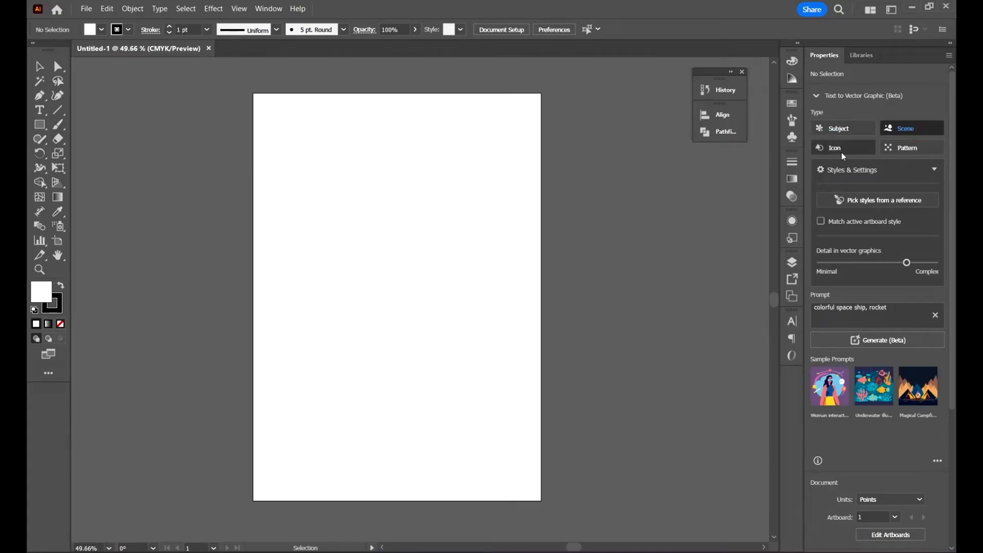
click(907, 144)
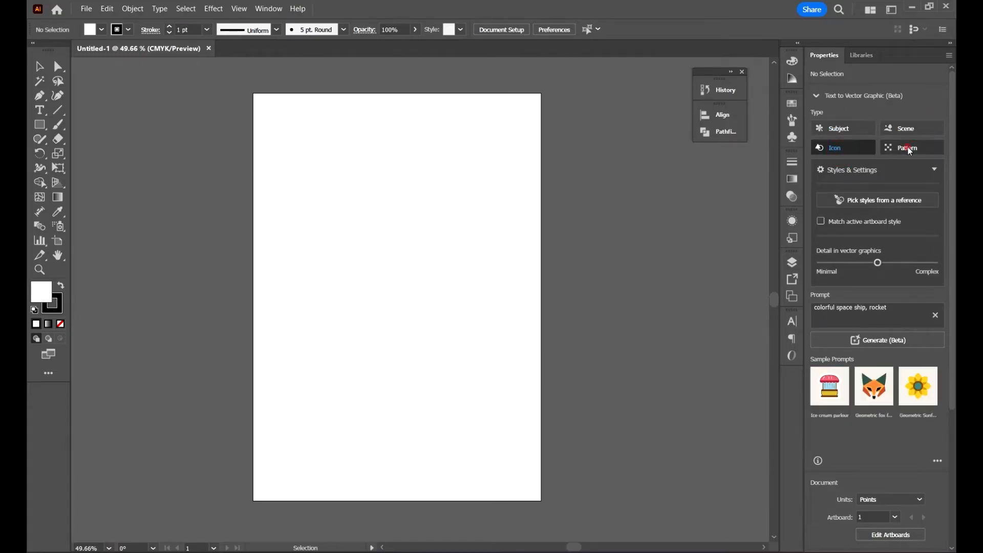
click(850, 134)
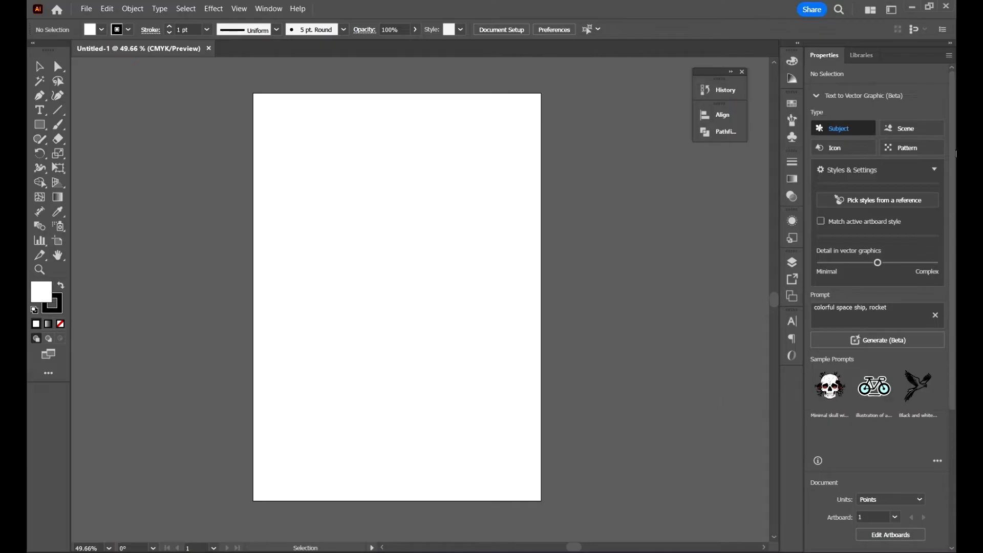
click(910, 131)
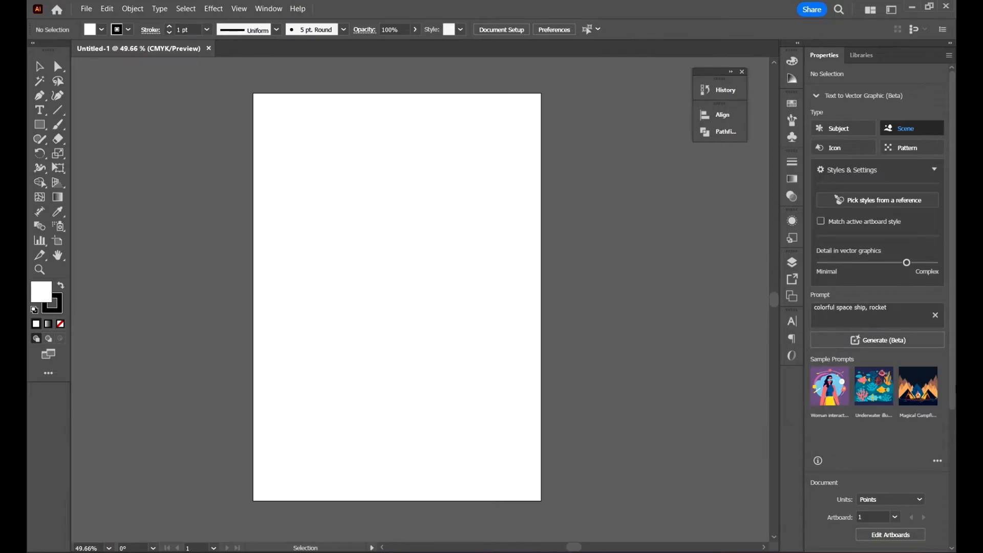
Step: Open the Text to Vector Graphic settings in a floating window, move it slightly down and enlarge it to show more sample prompts
click(938, 461)
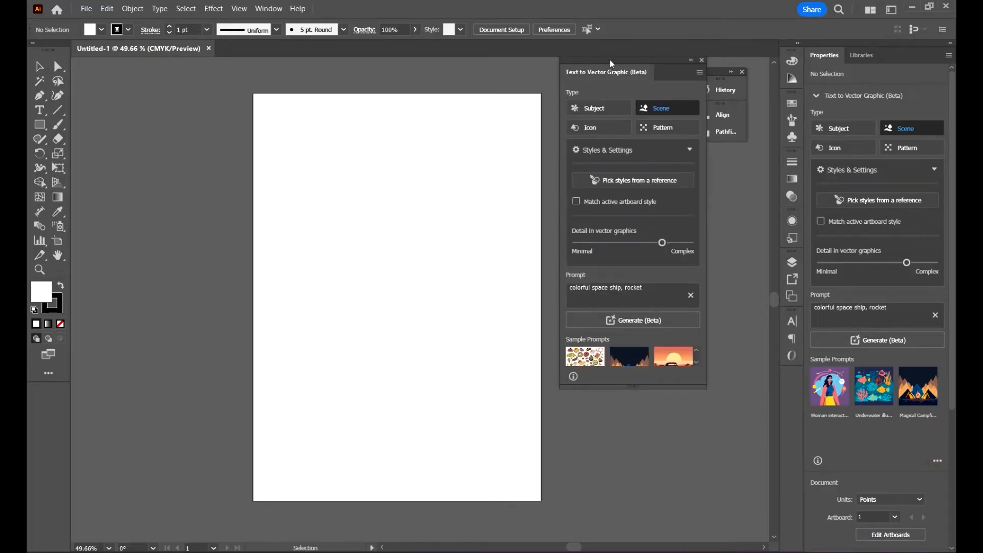
drag(612, 65, 609, 94)
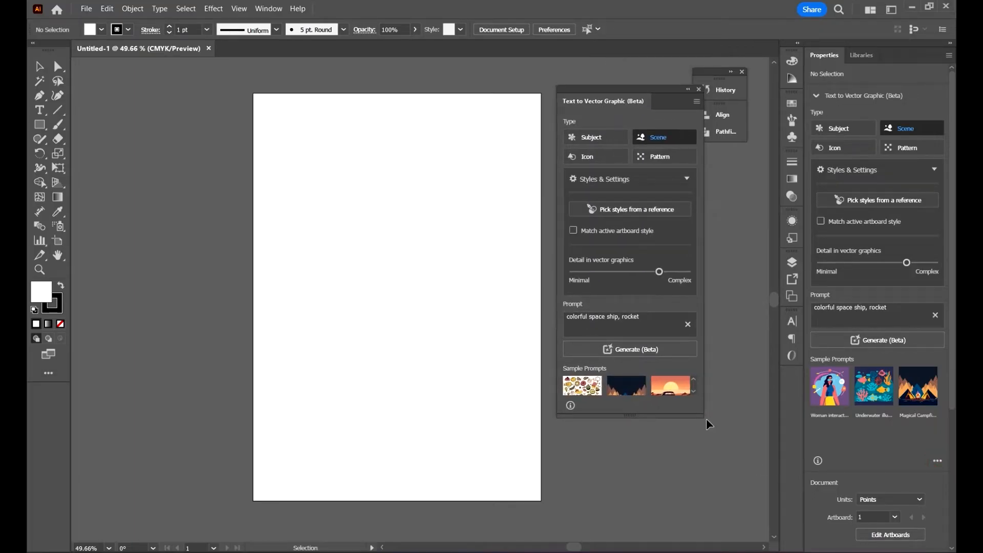
drag(703, 416, 749, 522)
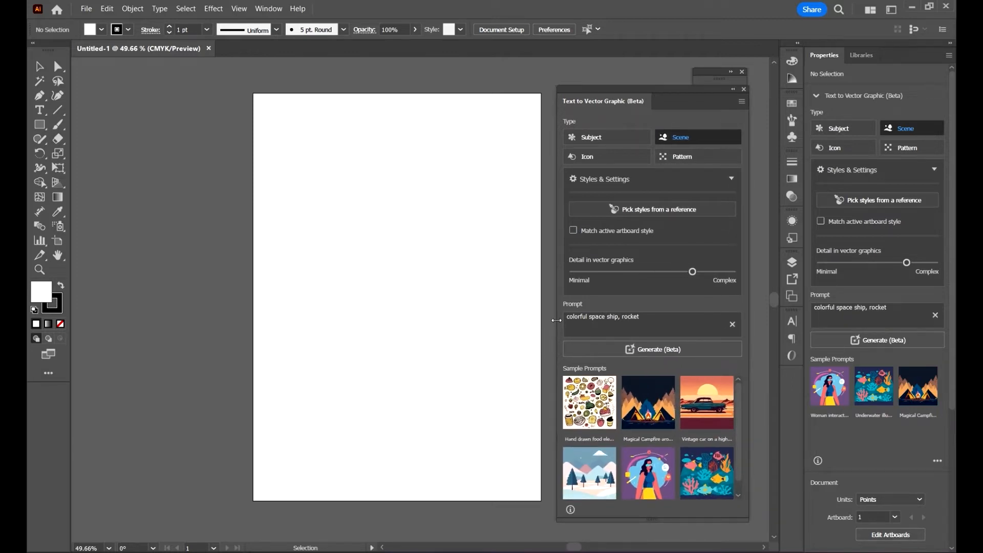
drag(556, 320, 523, 322)
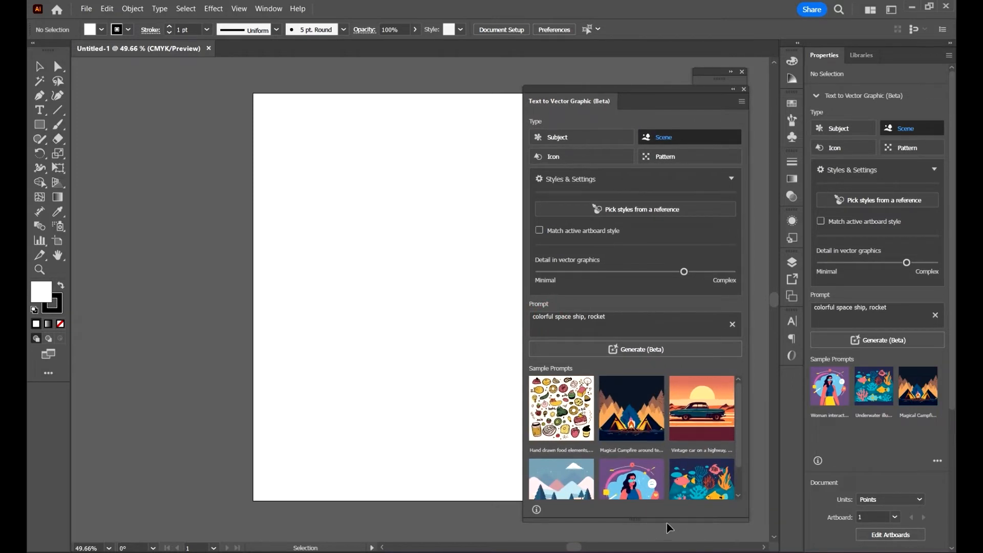
drag(666, 522, 666, 542)
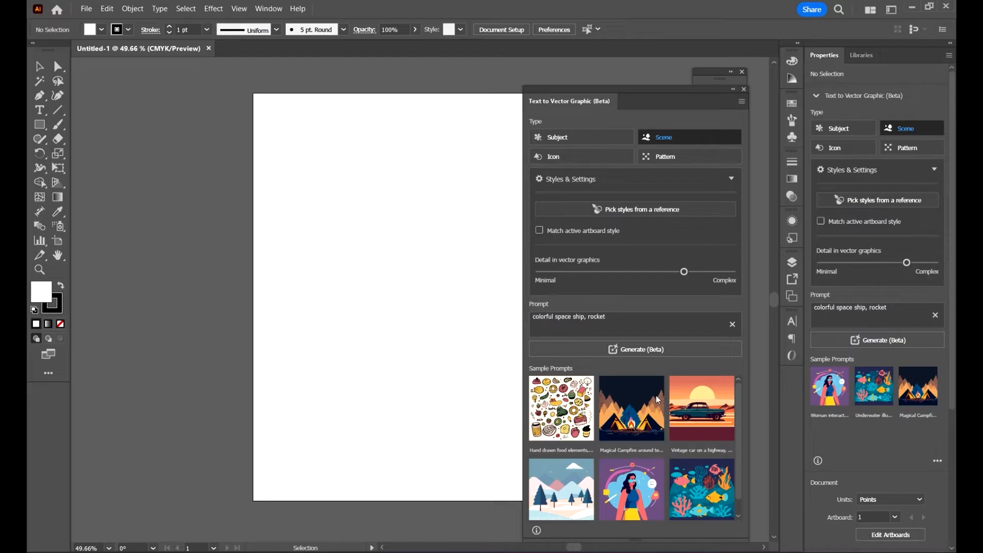
Step: Review the settings and sample prompts of the Scene, Subject, Pattern and Icon types, ending on the Icon type
scroll(666, 448, down, 1)
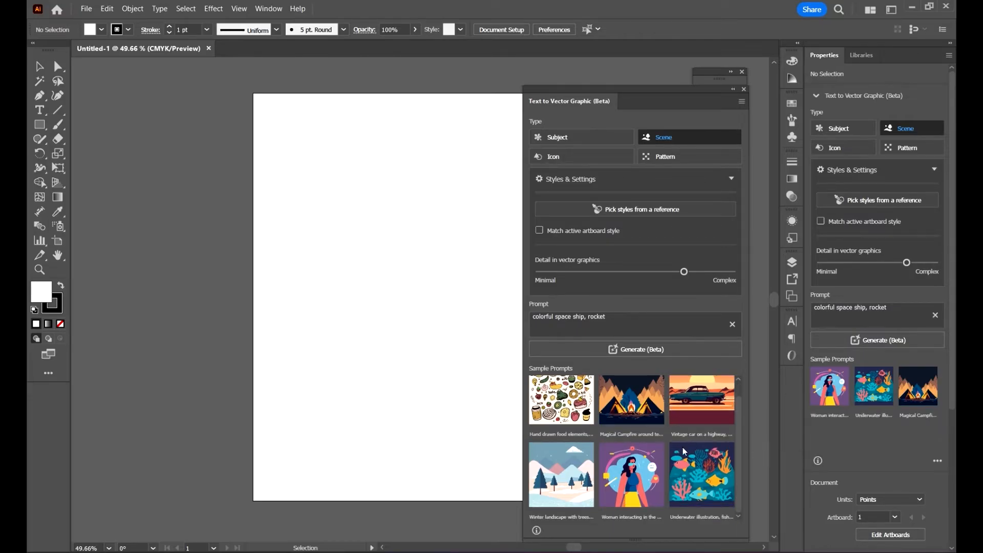
scroll(685, 453, up, 1)
click(555, 138)
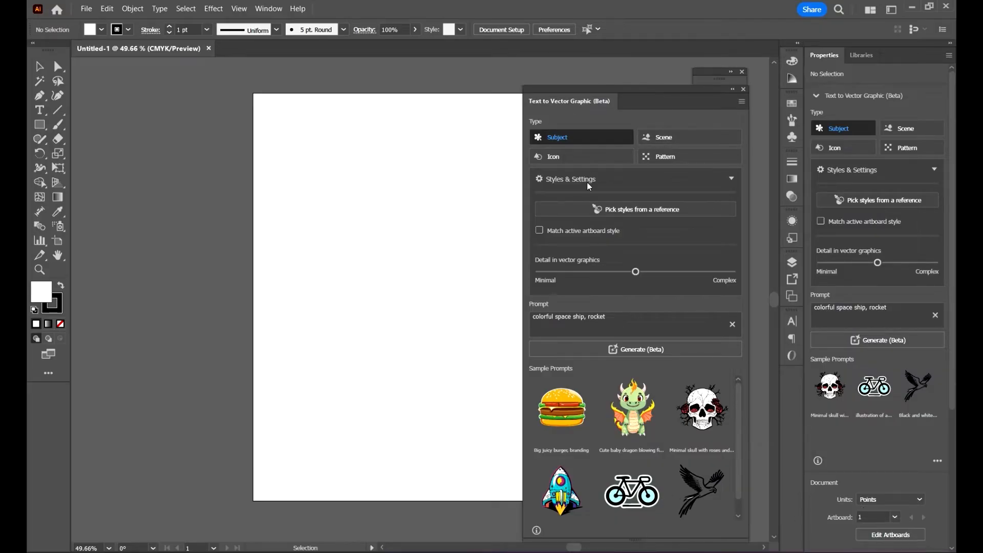
click(691, 156)
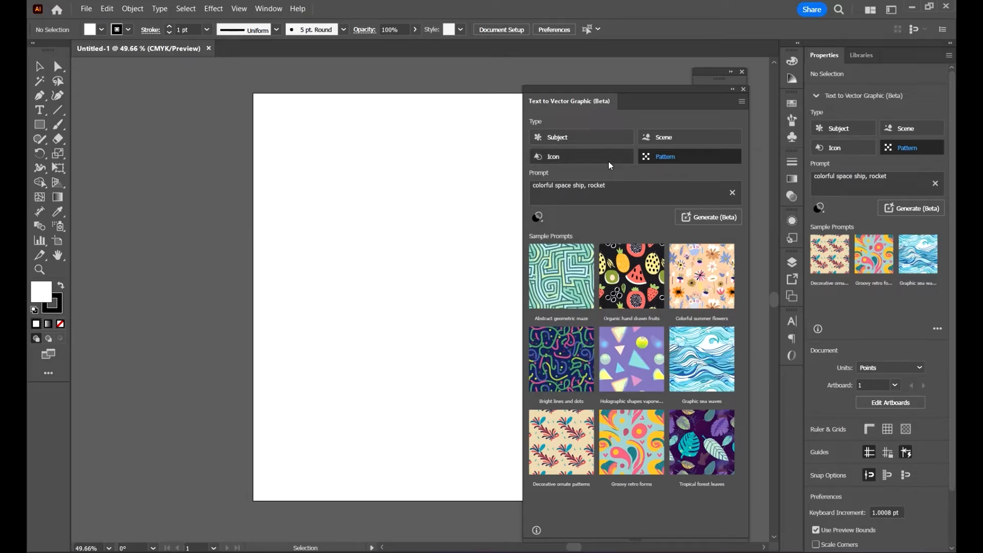
click(566, 156)
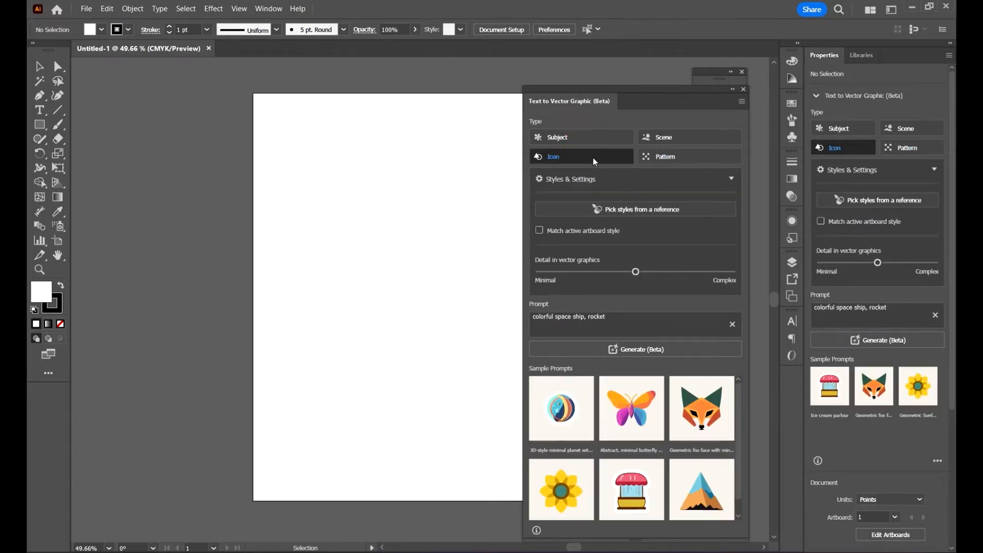
click(597, 137)
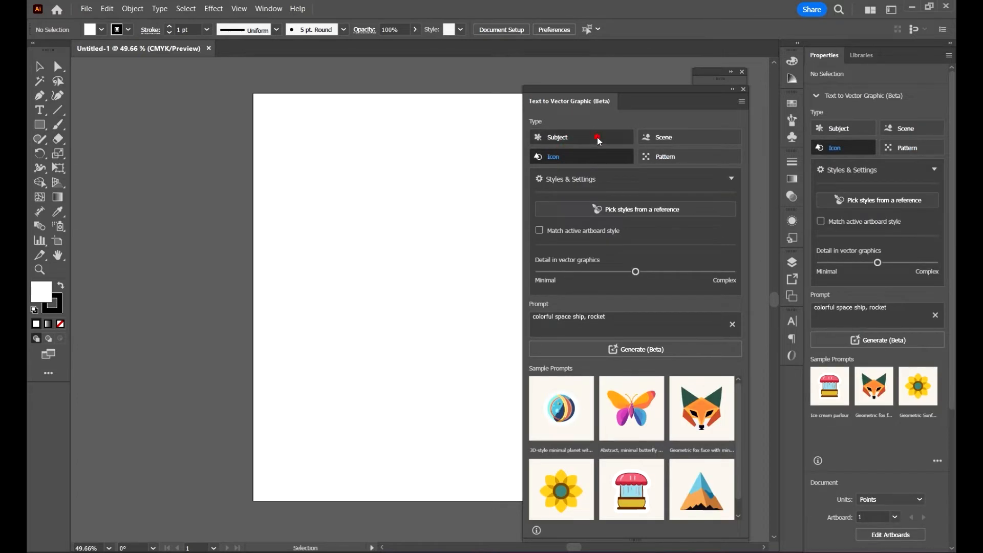
click(597, 158)
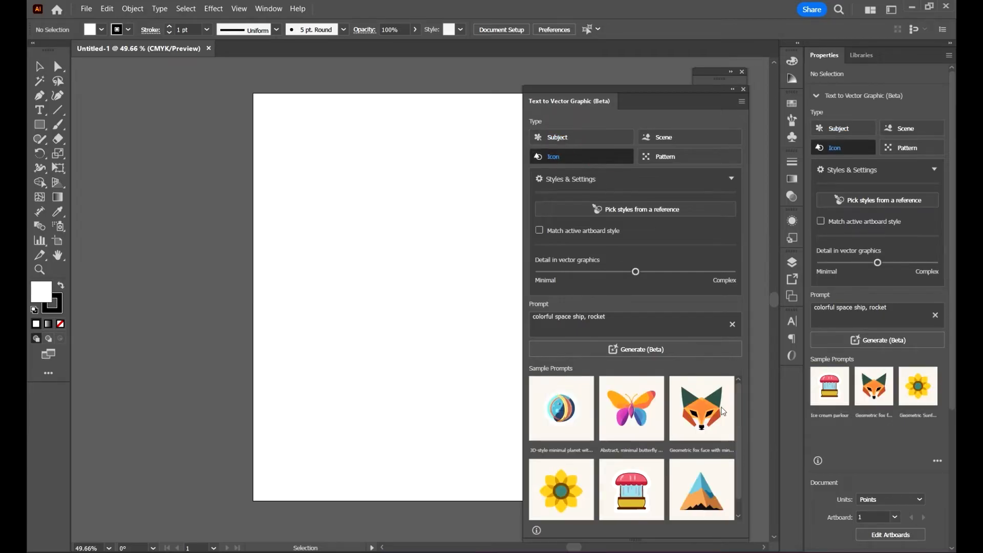
scroll(646, 446, down, 1)
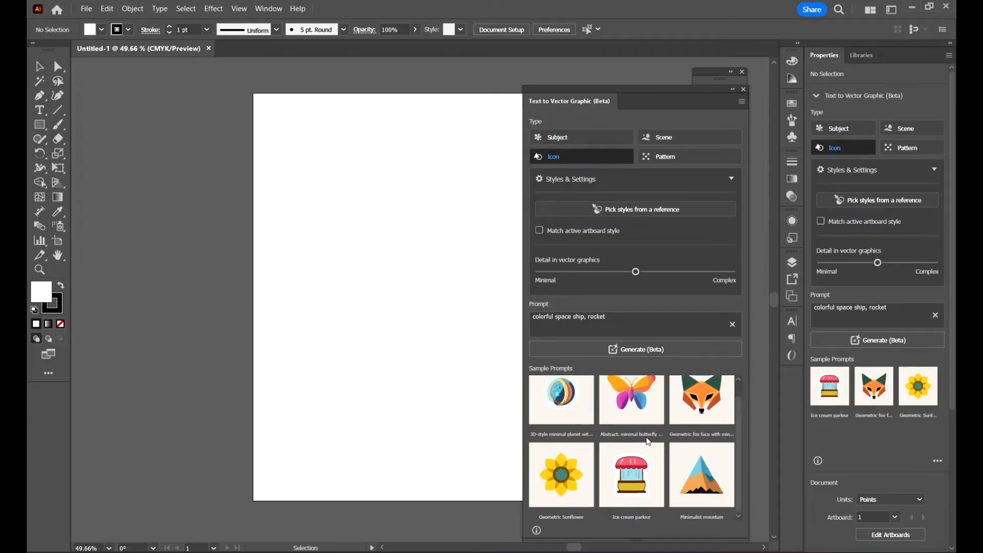
scroll(715, 419, up, 1)
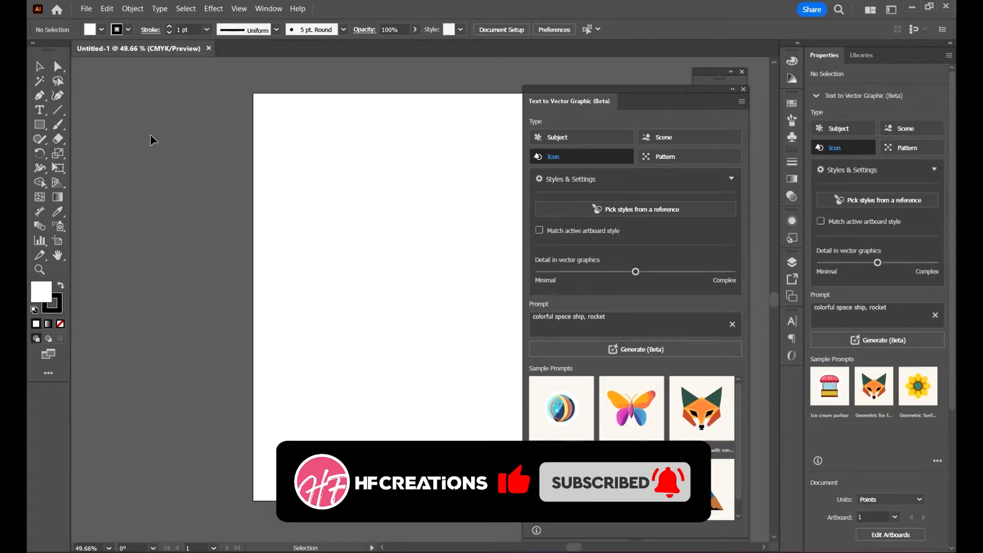
Step: Try the reference style picker, leave it, and set the detail in vector graphics to the maximum, Complex
click(650, 210)
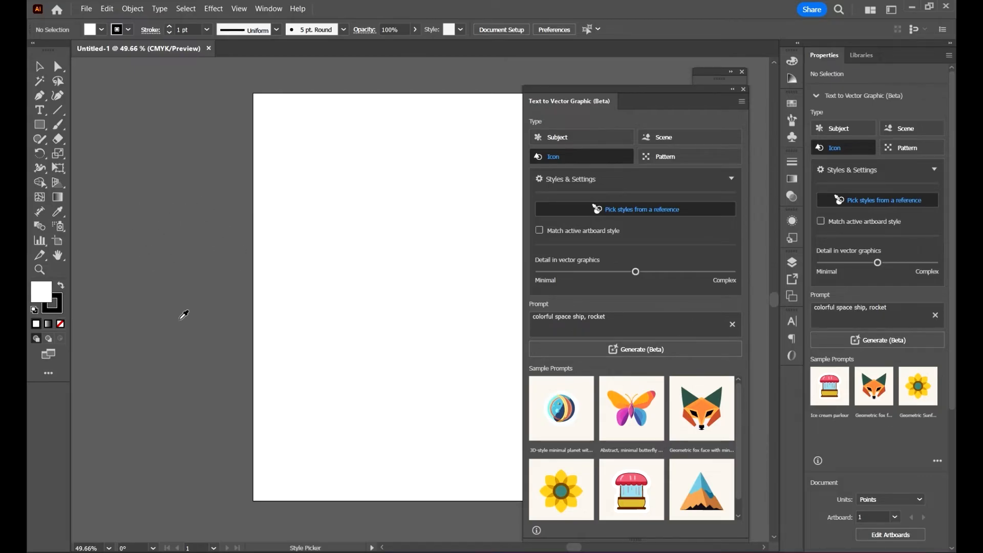
click(644, 210)
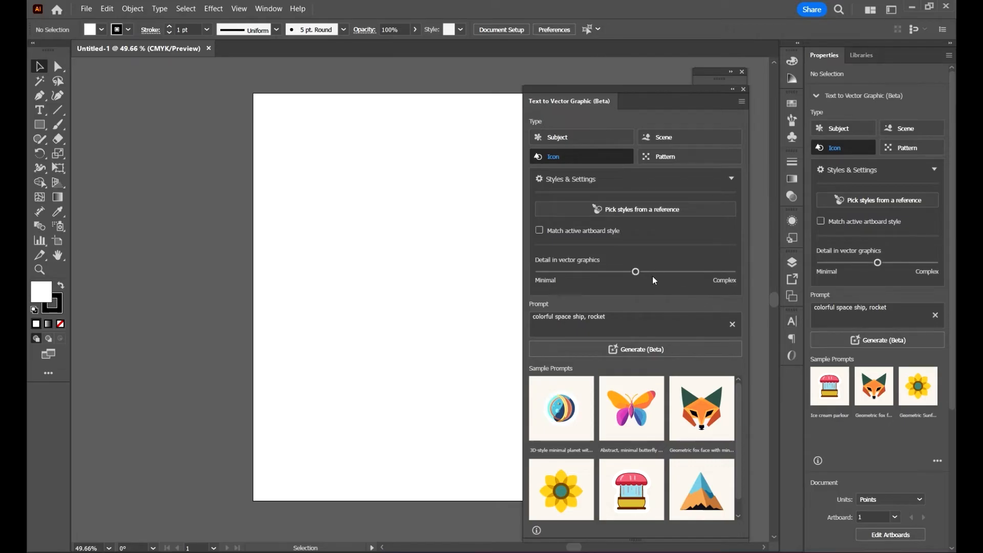
drag(636, 271, 733, 272)
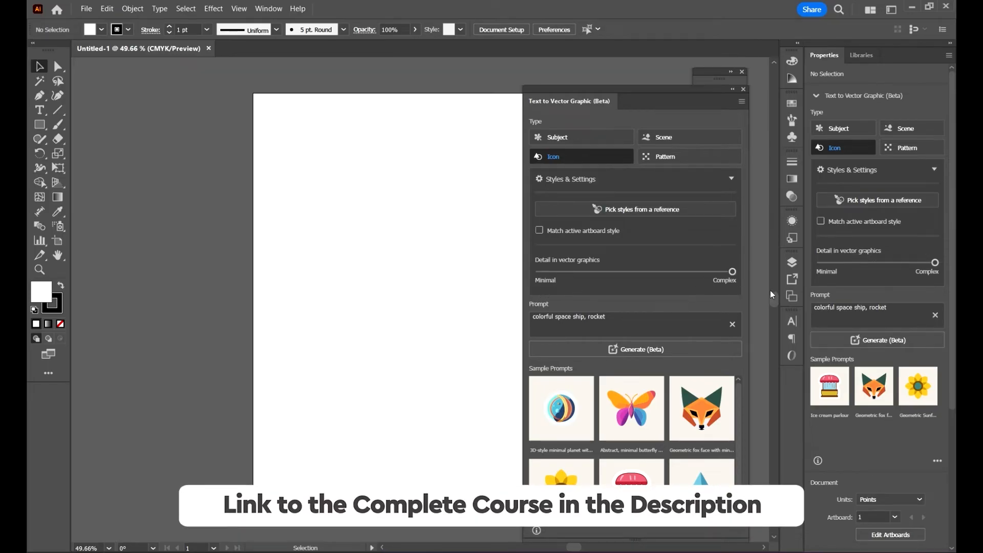
Step: Generate an icon from the sample prompt "Abstract, minimal butterfly with gradient-filled wings" in place of the current prompt
drag(628, 321, 490, 316)
click(630, 323)
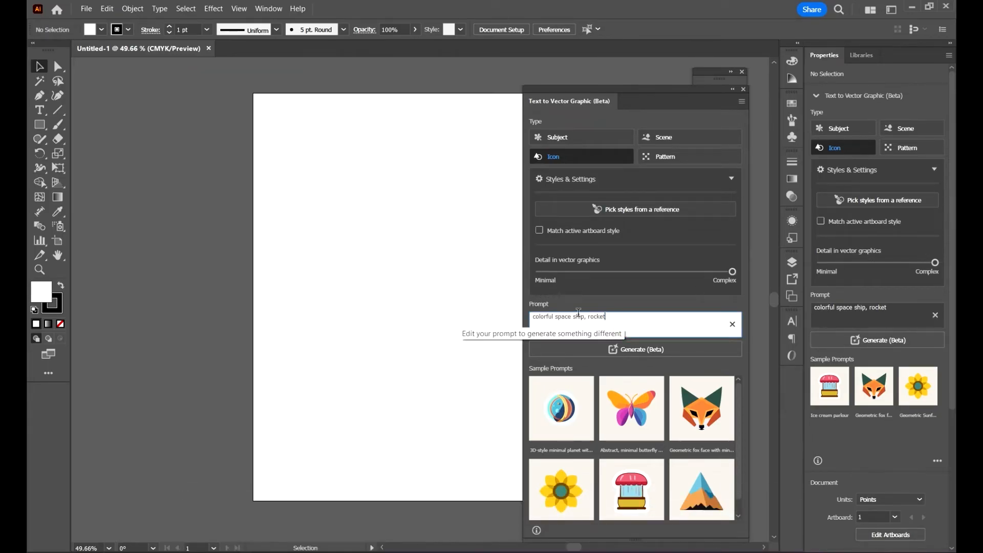
triple_click(579, 316)
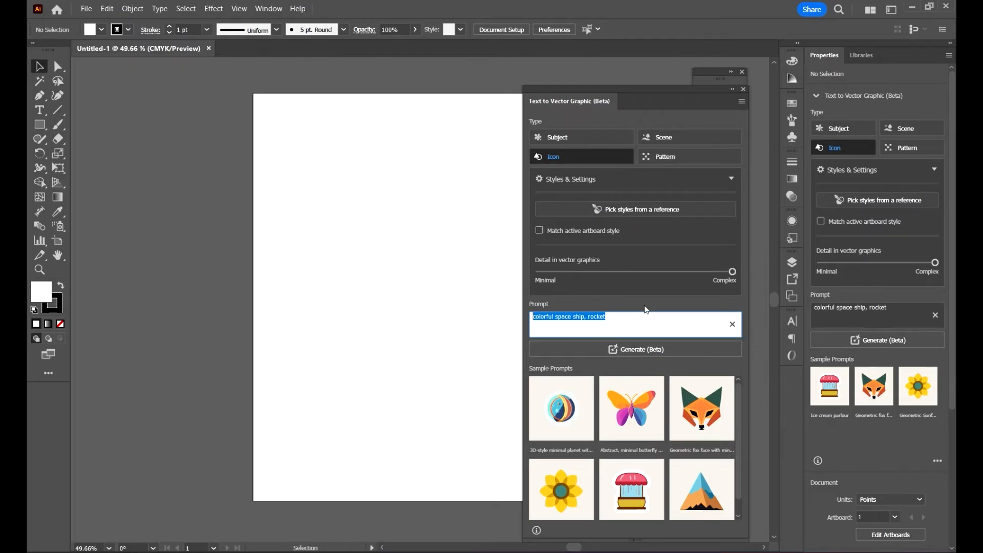
click(635, 415)
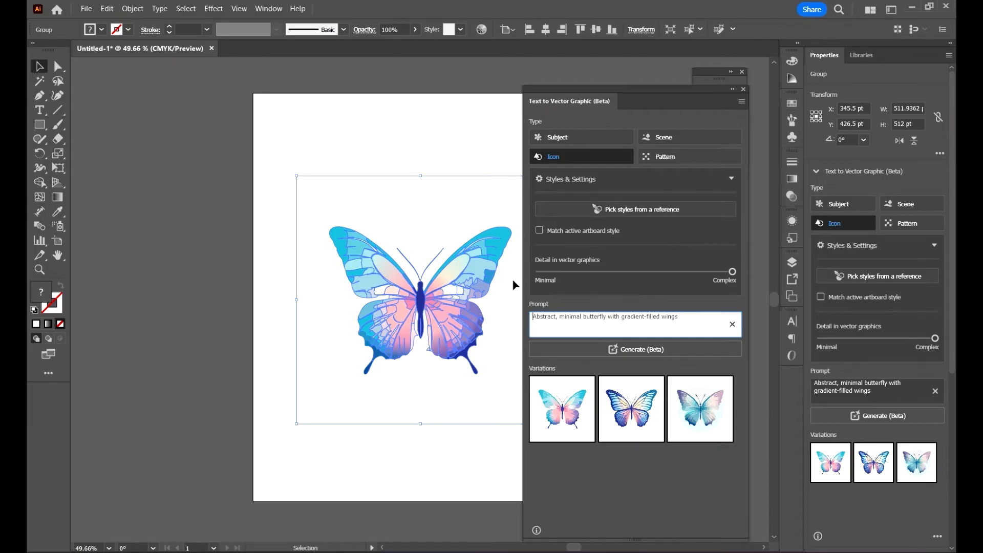
Step: Inspect the generated butterfly up close and move it into the artboard's upper part, at about X 284 pt, Y 201 pt
key(space)
drag(474, 253, 393, 223)
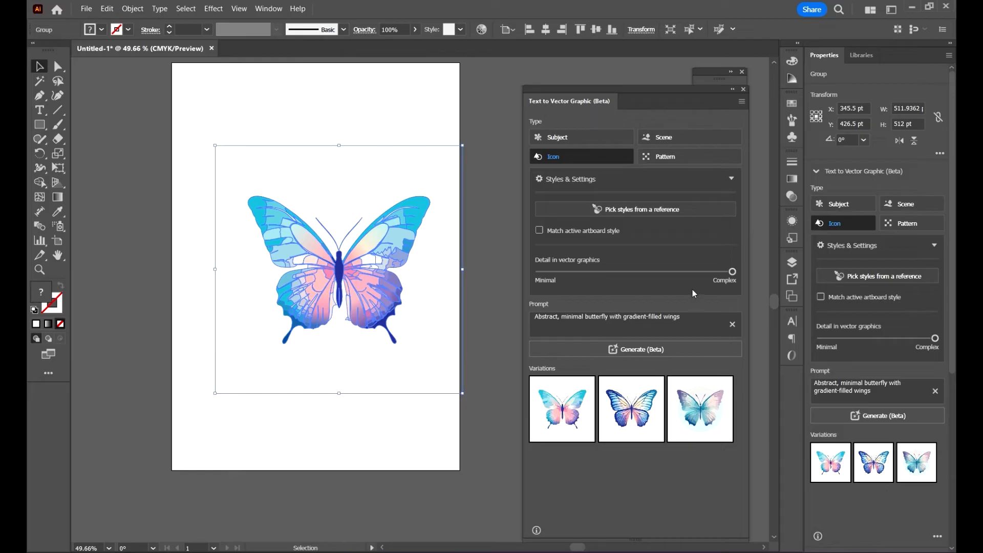
scroll(355, 270, up, 3)
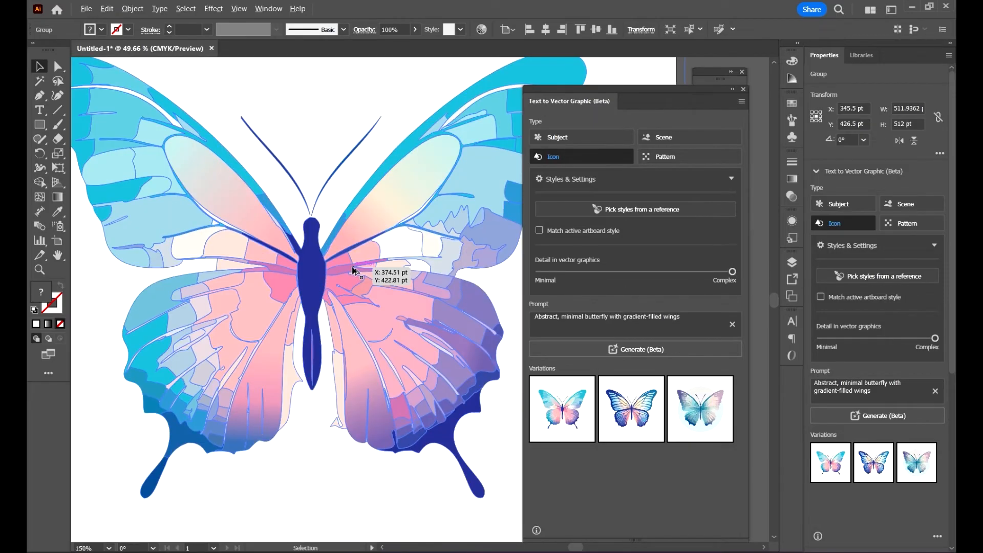
scroll(367, 188, down, 3)
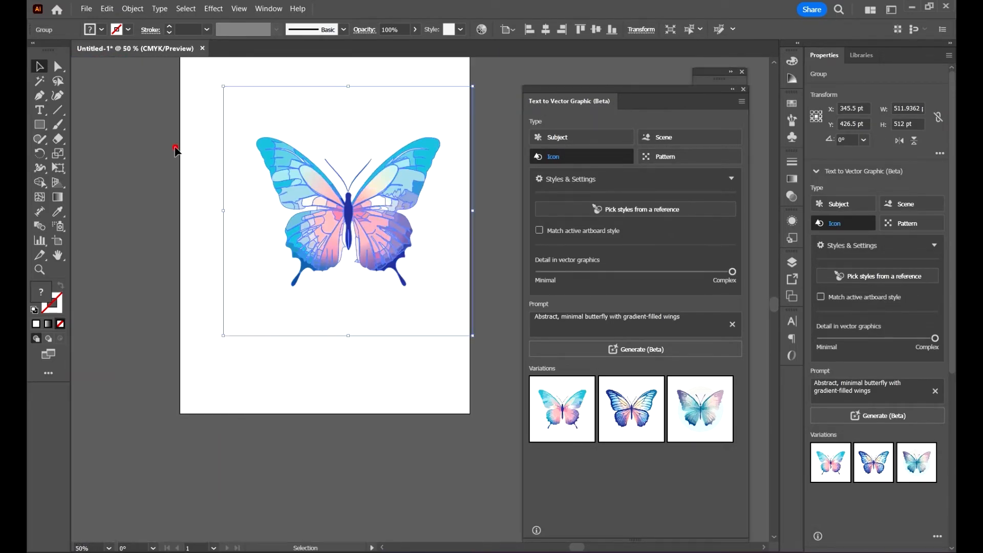
click(175, 147)
key(space)
drag(345, 275, 395, 329)
drag(435, 269, 406, 164)
Step: Preview the second butterfly variation, return to the first, and move the artwork to about X 324 pt, Y 231 pt
click(639, 412)
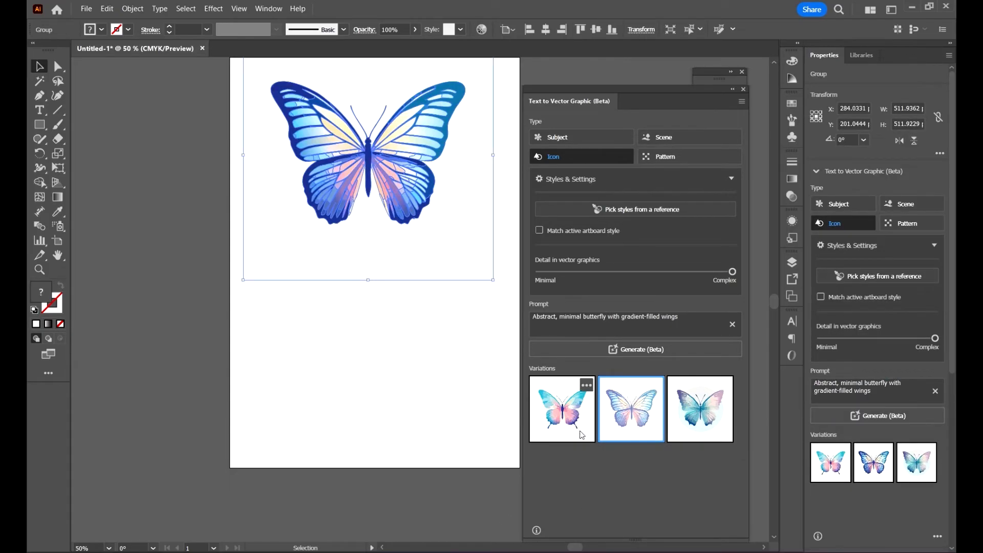
click(568, 418)
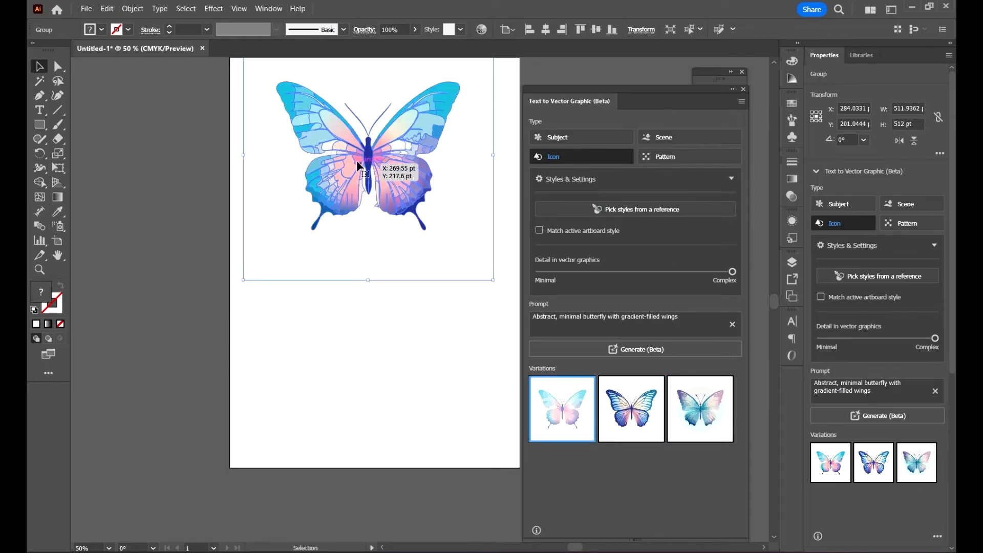
scroll(431, 228, up, 1)
mouse_move(389, 209)
mouse_down()
mouse_move(414, 222)
mouse_move(402, 211)
mouse_up()
Step: Compare the second and third variations on the artboard's butterfly and apply the dark blue second one
click(631, 410)
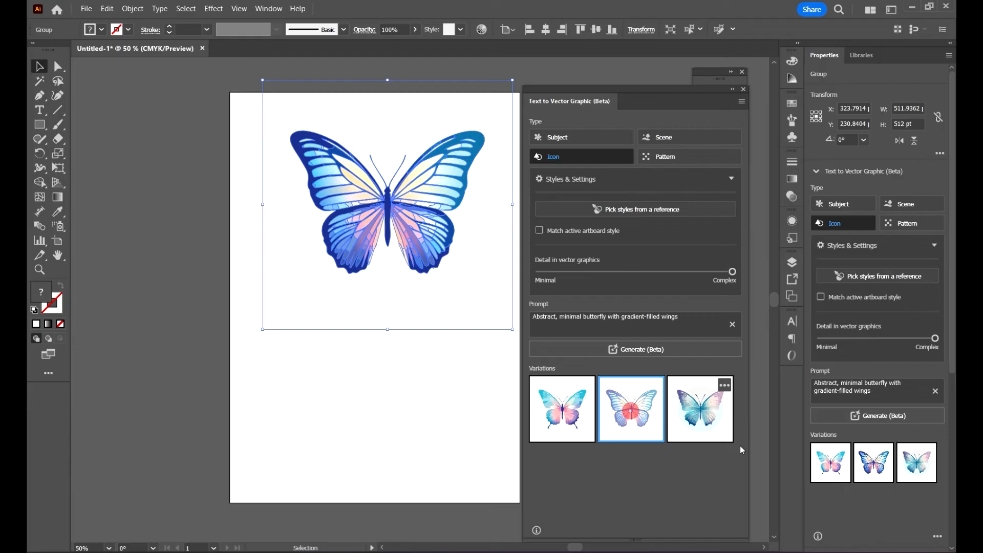
click(705, 416)
click(360, 407)
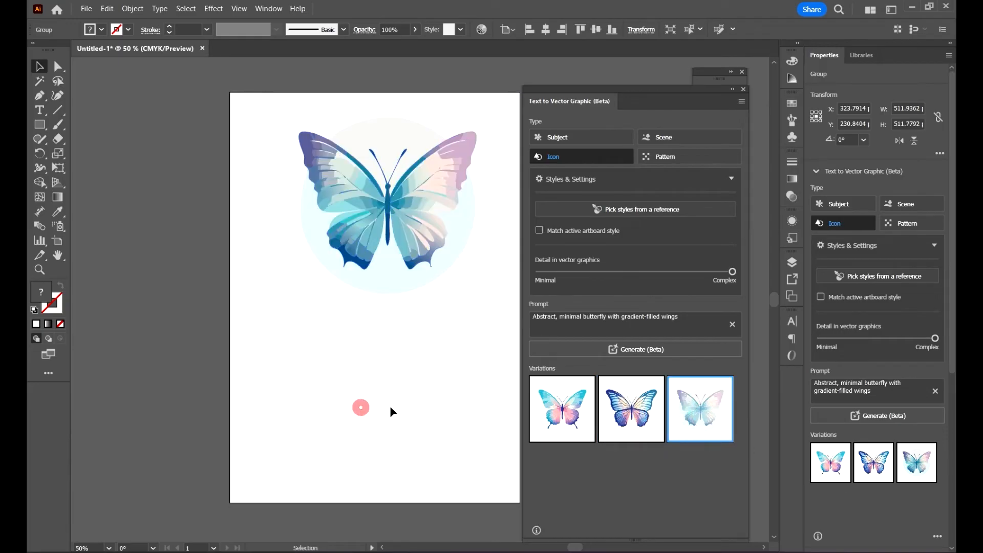
click(351, 146)
click(631, 425)
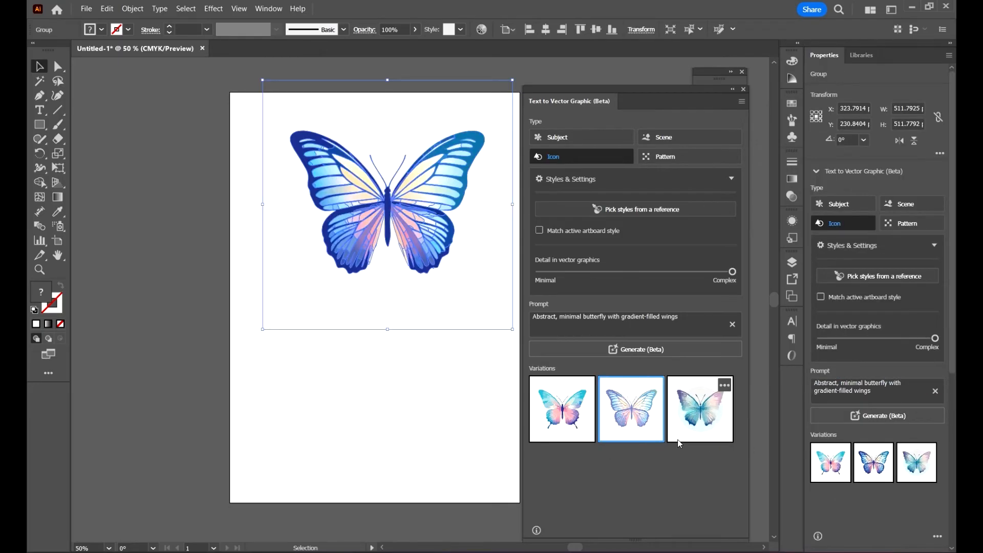
click(705, 422)
click(640, 418)
Step: Place the dark blue second variation as a separate copy beside the artboard, on its left side
drag(635, 409, 237, 449)
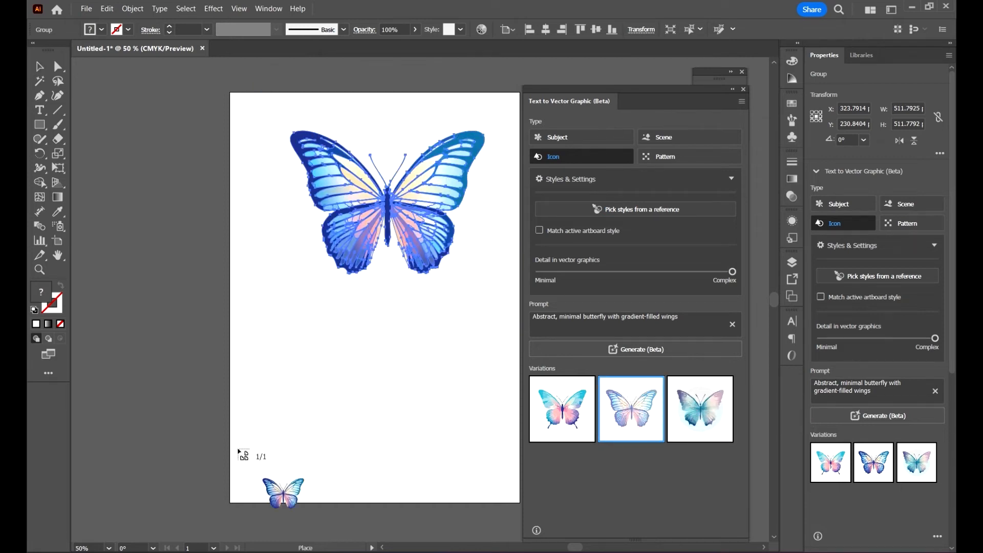
click(99, 360)
scroll(259, 410, down, 1)
drag(271, 454, 171, 333)
Step: Place the third variation as another copy beneath the dark blue butterfly beside the artboard and switch it to the first variation
drag(699, 410, 220, 472)
click(165, 465)
scroll(242, 413, down, 2)
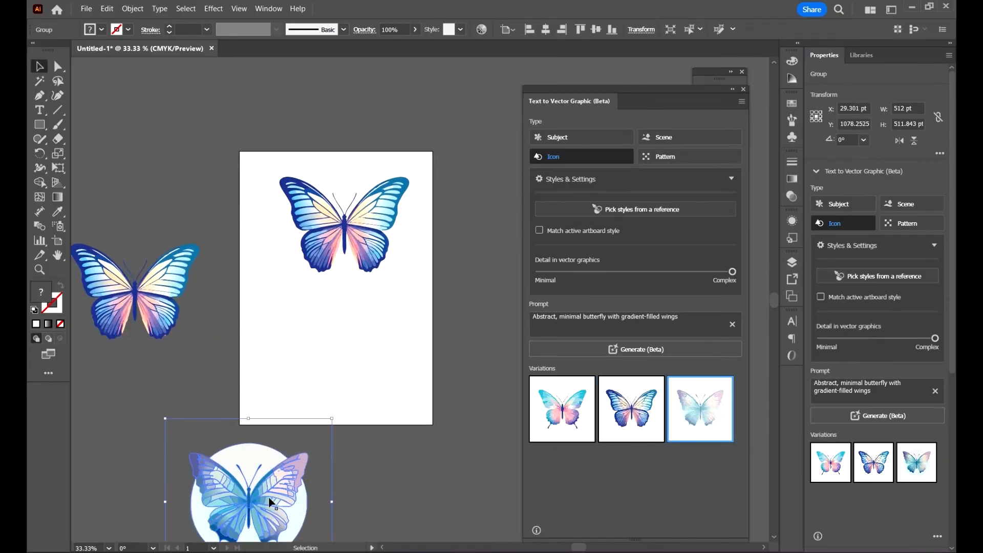
drag(272, 503, 165, 430)
drag(410, 459, 469, 465)
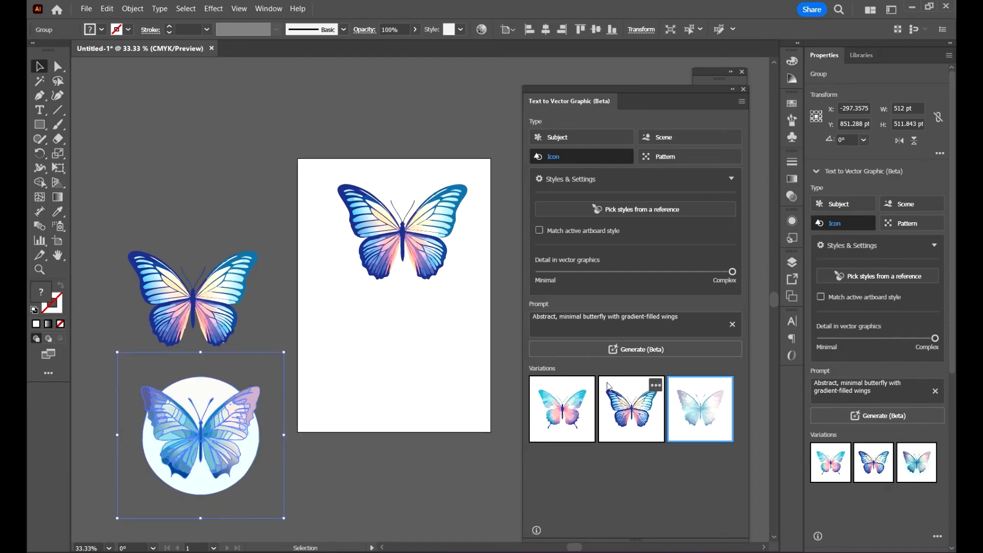
click(558, 410)
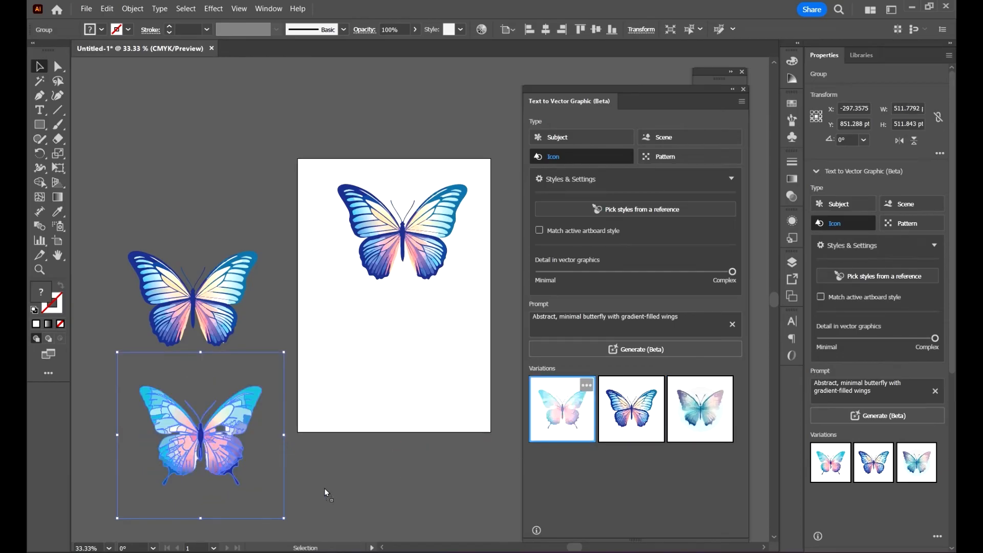
Step: Place a small copy of the first variation below the artboard and enlarge it to about 465 pt wide
click(347, 493)
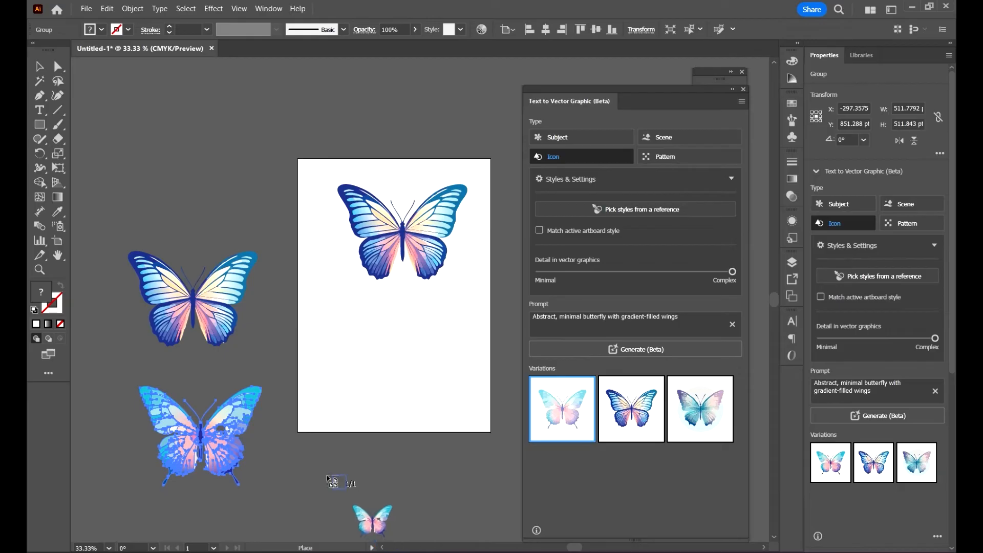
click(330, 478)
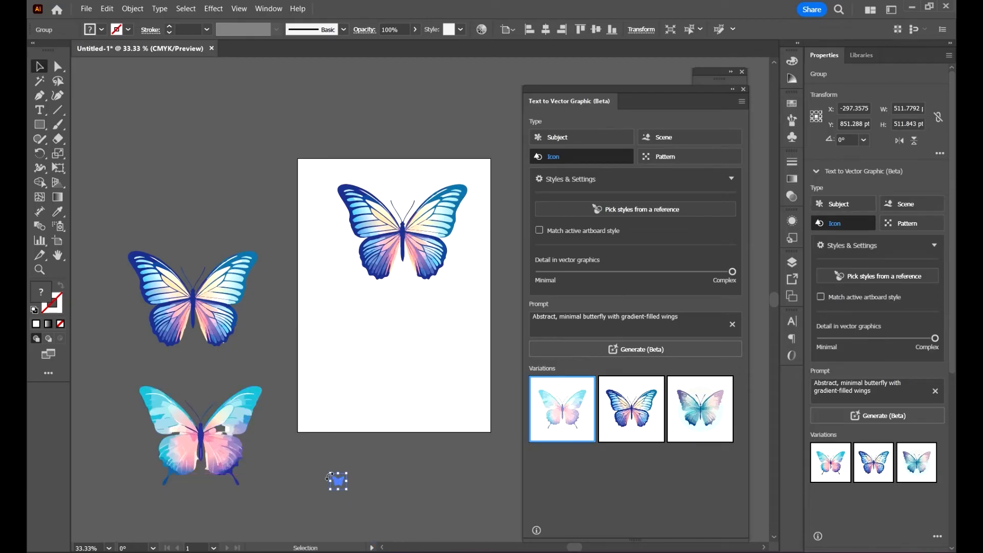
click(419, 513)
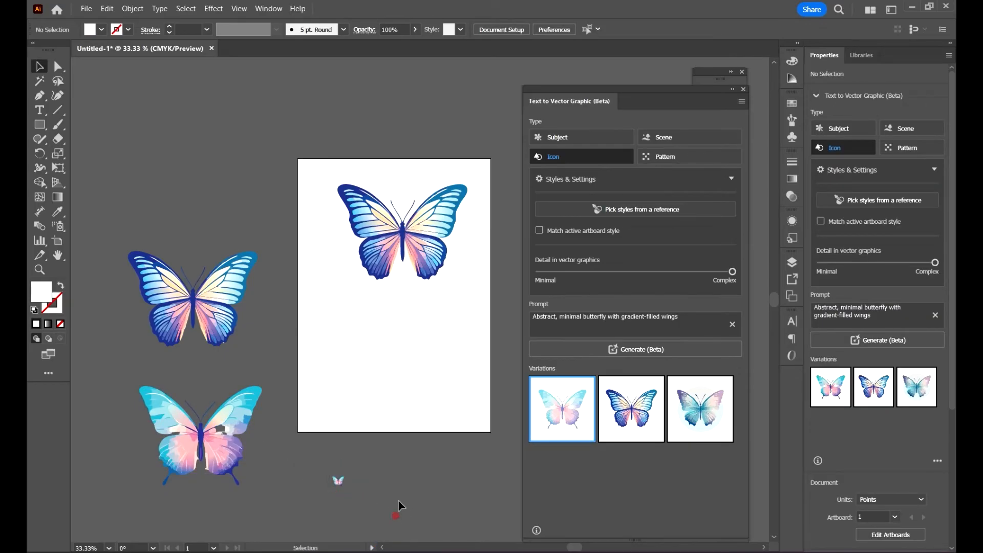
scroll(398, 487, down, 2)
click(387, 475)
drag(420, 488, 287, 359)
drag(349, 432, 481, 518)
scroll(461, 515, down, 3)
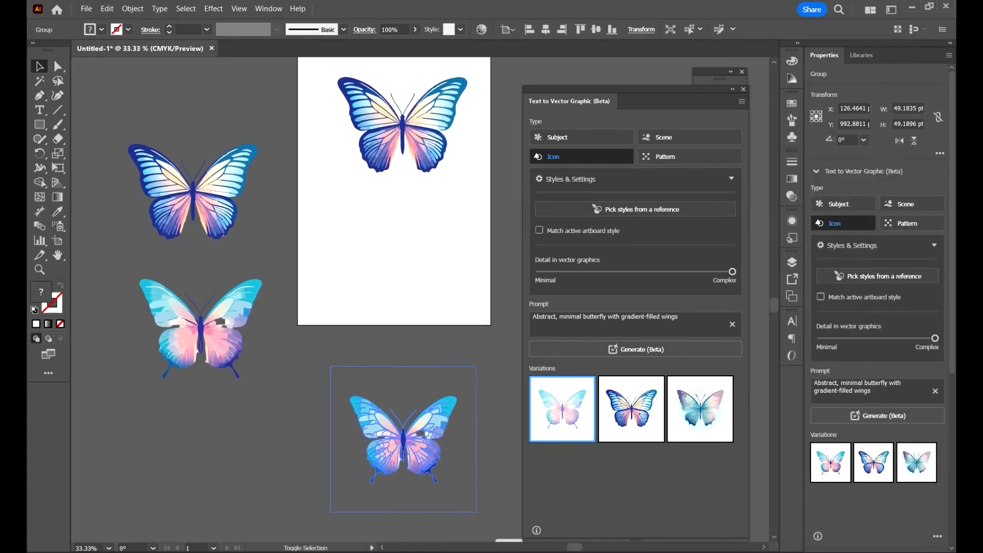
click(256, 456)
drag(433, 410, 475, 473)
key(space)
Step: Switch the butterfly below the artboard to the third variation, shift it left and enlarge it to about 641 pt wide
click(705, 407)
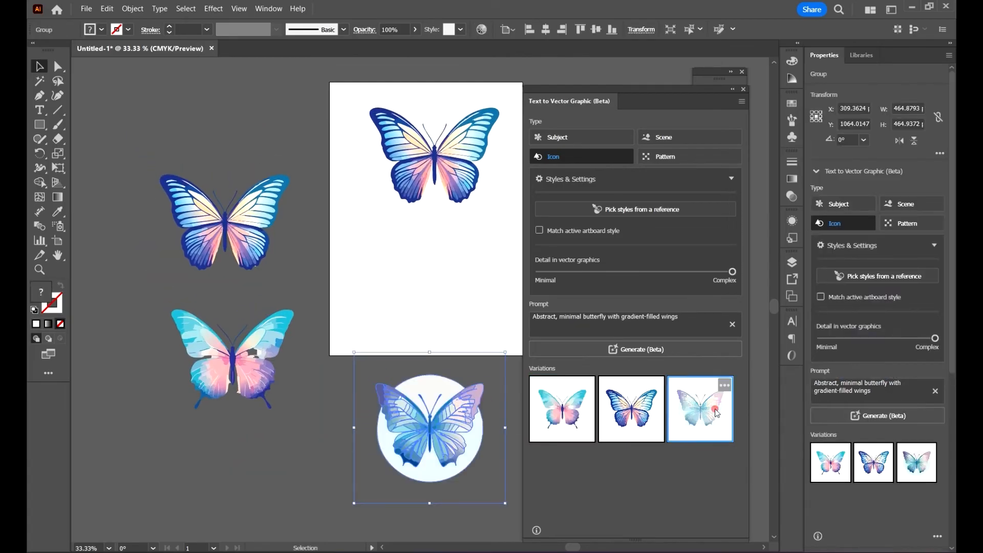
drag(402, 421, 332, 400)
drag(439, 485, 492, 538)
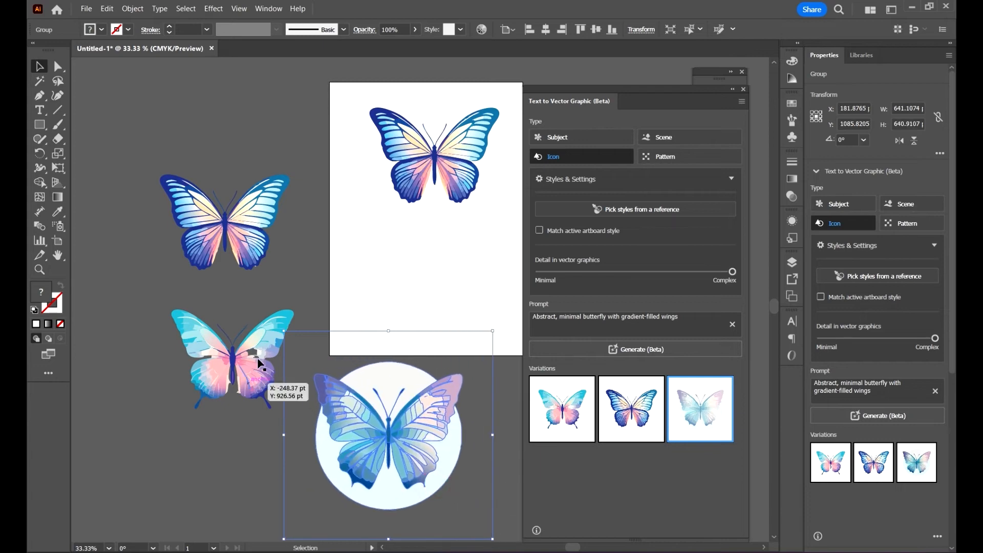
click(204, 434)
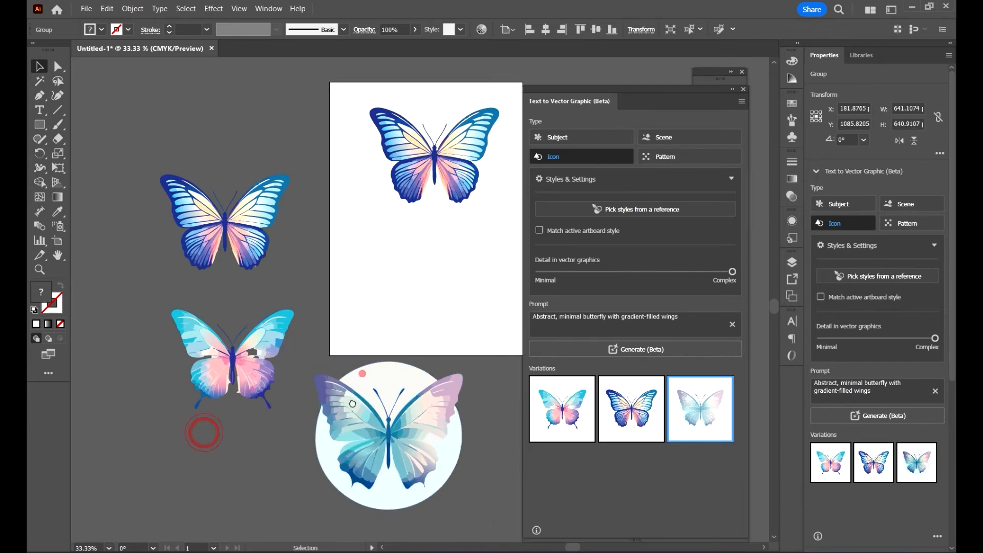
Step: Examine the vector detail and colours of the butterfly on the artboard and the two copies beside it up close
drag(374, 342, 362, 373)
scroll(454, 159, up, 7)
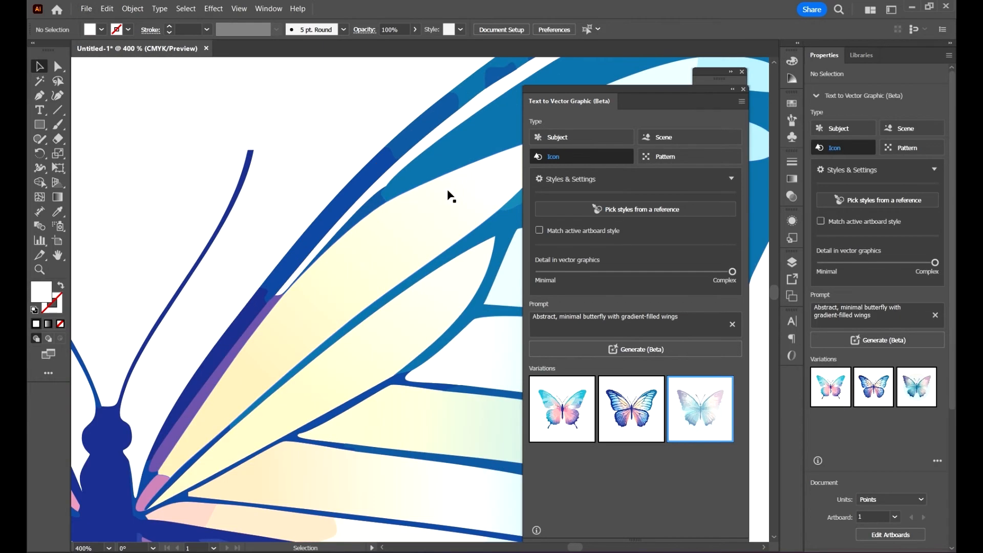
scroll(451, 193, down, 5)
scroll(318, 239, up, 3)
scroll(317, 240, down, 6)
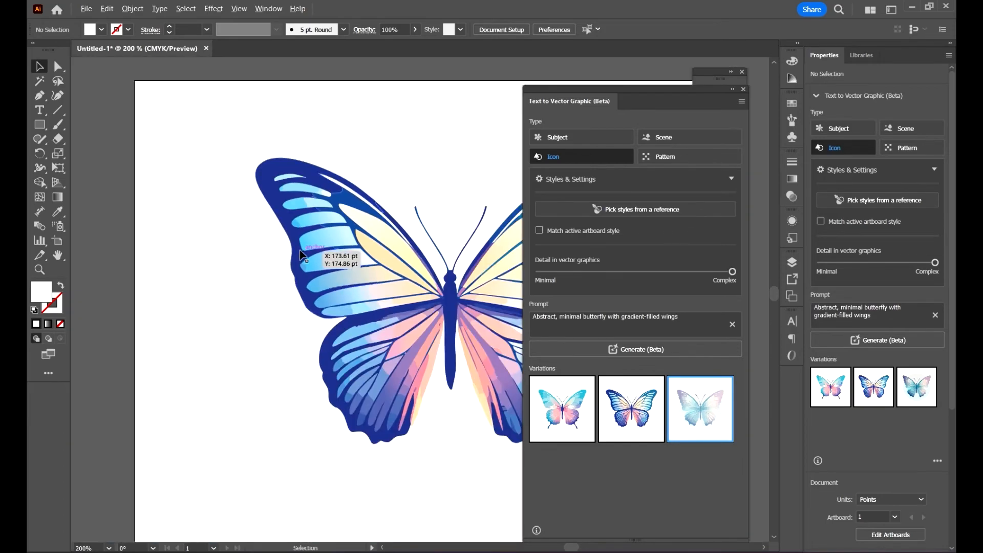
scroll(196, 290, left, 2)
scroll(195, 284, up, 5)
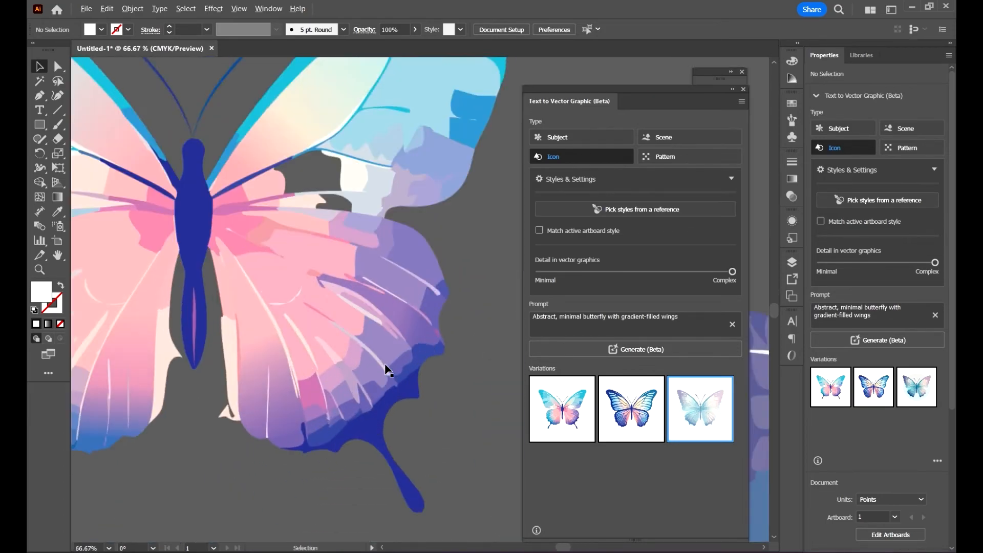
scroll(329, 323, down, 6)
scroll(317, 295, up, 4)
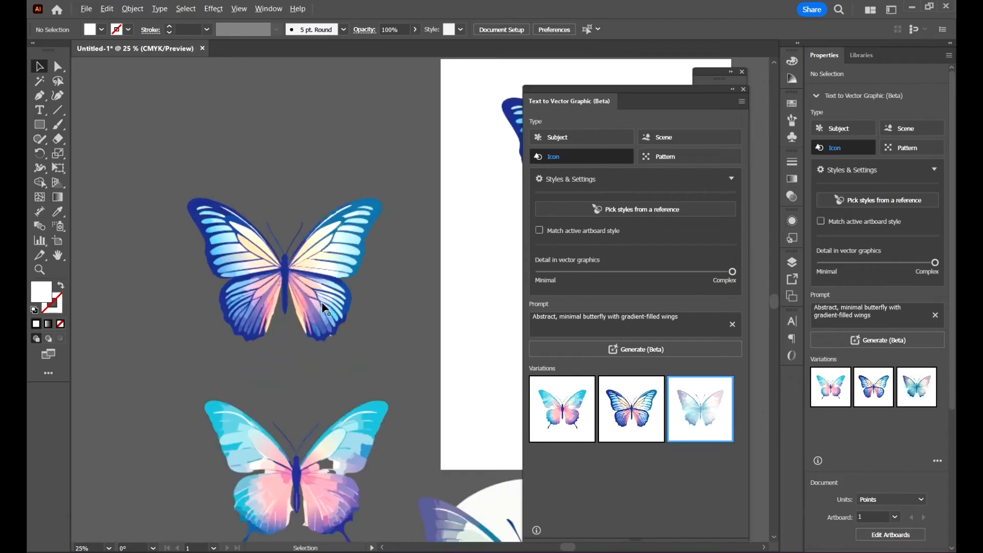
scroll(240, 222, down, 4)
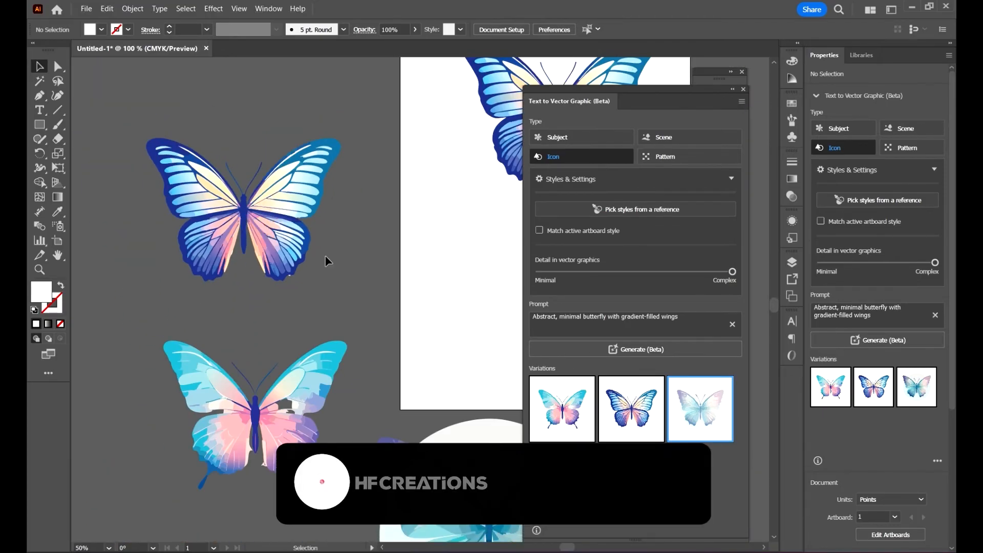
Step: Move the third-variation butterfly with the round background up so it overlaps the artboard's lower-right corner
drag(395, 224, 328, 284)
drag(341, 438, 429, 353)
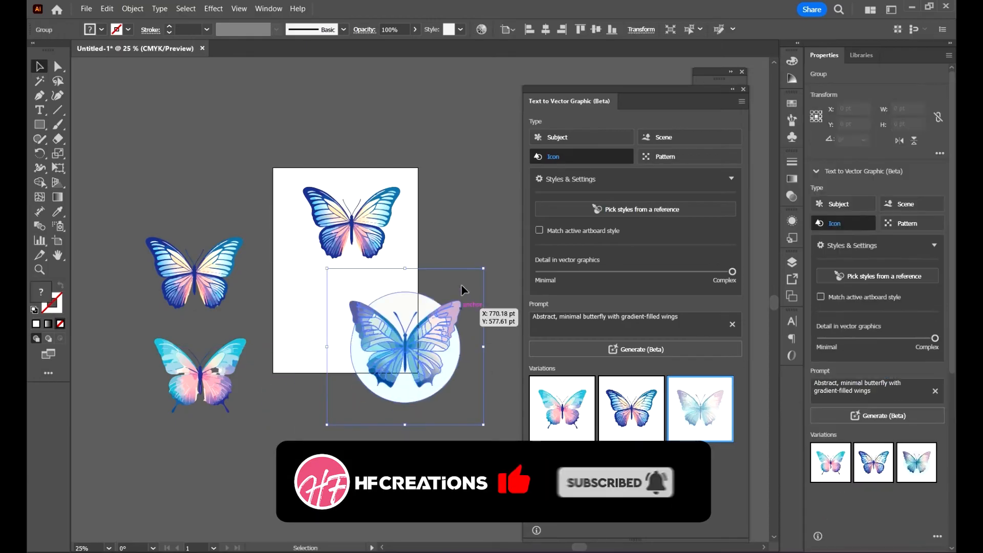
key(a)
Step: Save the document as "Text to vector" in Adobe Illustrator (*.AI) format, version Illustrator 2020, and deselect the artwork
key(ctrl+s)
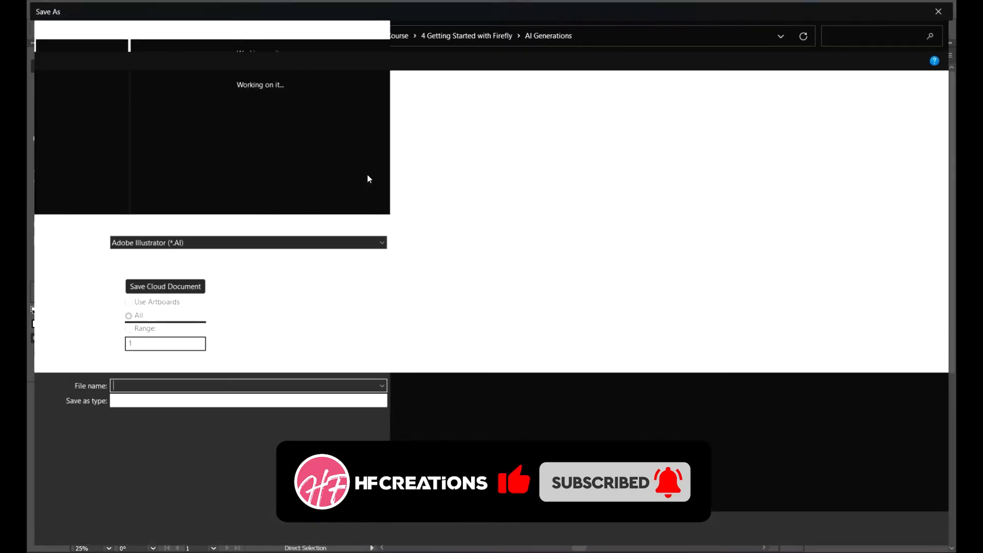
text(Text to vector)
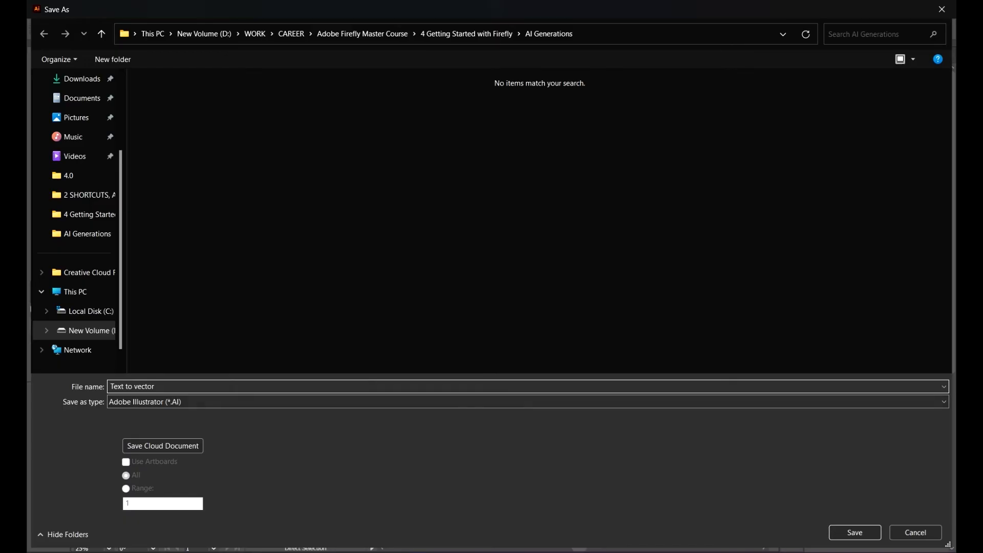
click(866, 533)
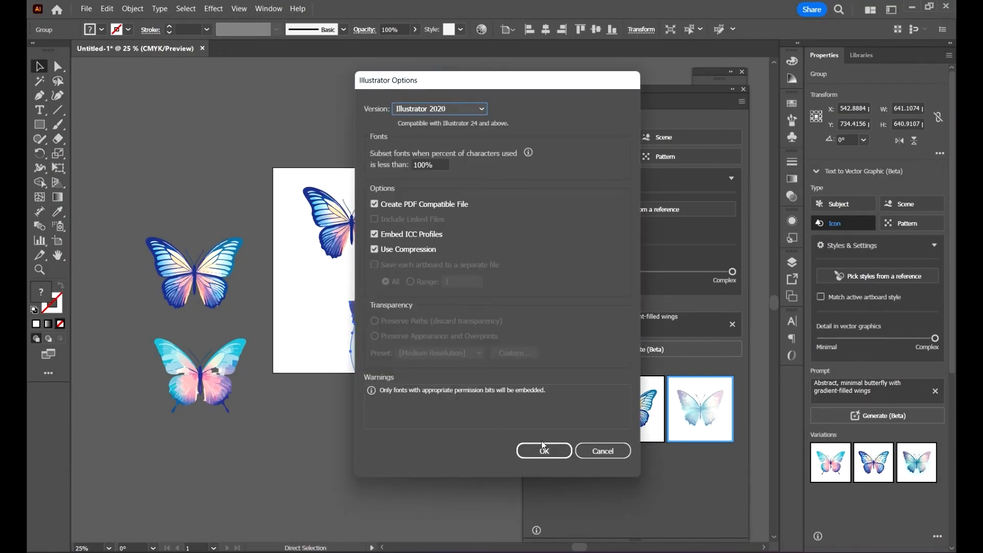
click(544, 447)
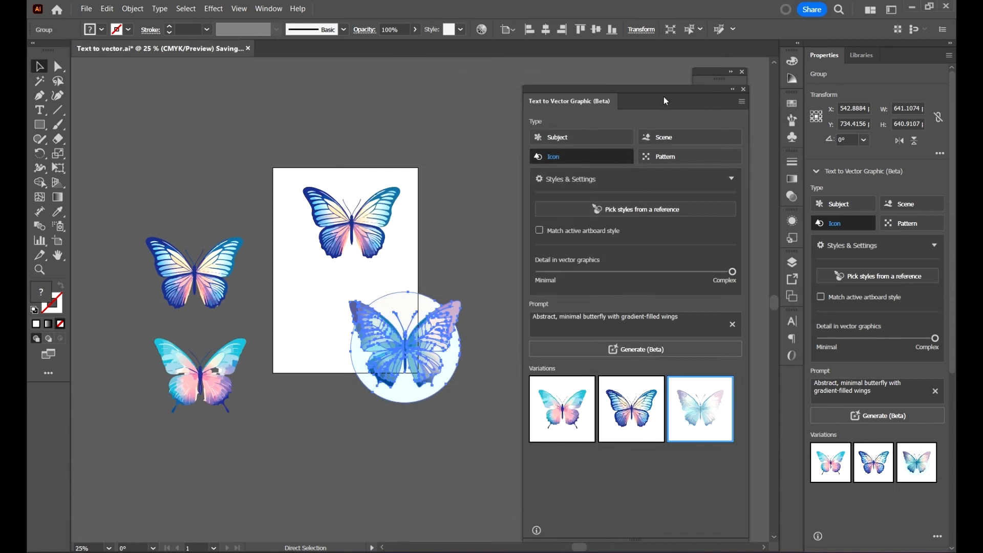
click(448, 122)
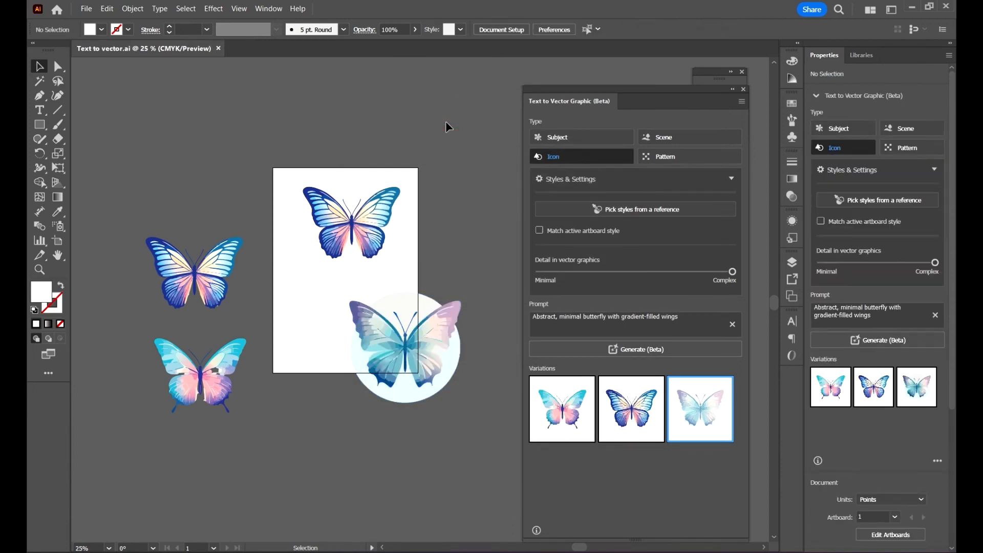